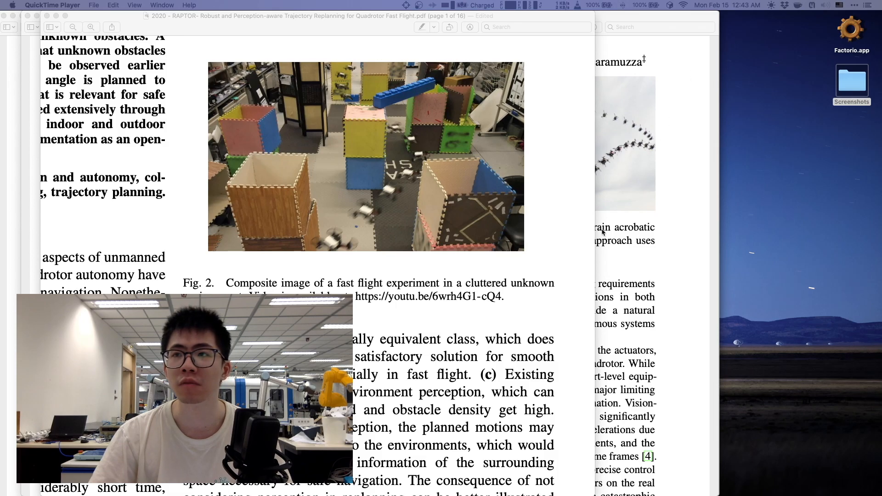
- Look through the open robotics papers for their composite motion figures, bringing up the Drone Acrobatics paper
left_click(797, 296)
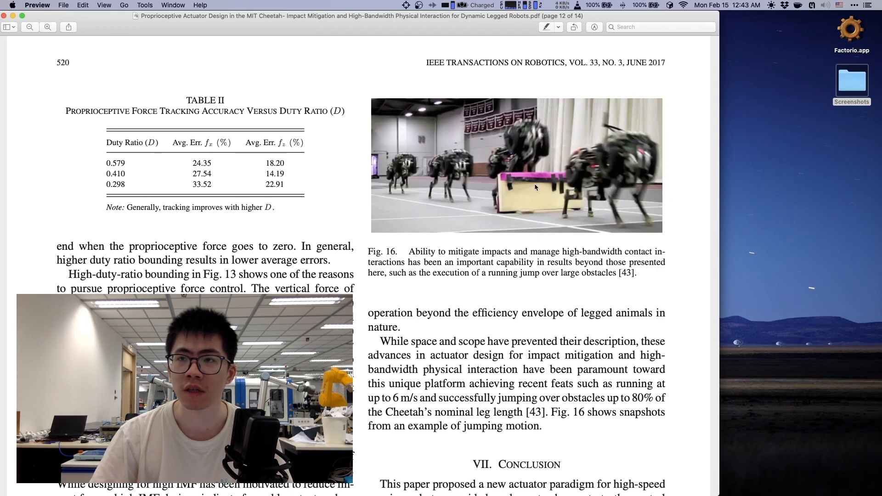
key("ctrl+Up")
left_click(532, 210)
key("ctrl+Up")
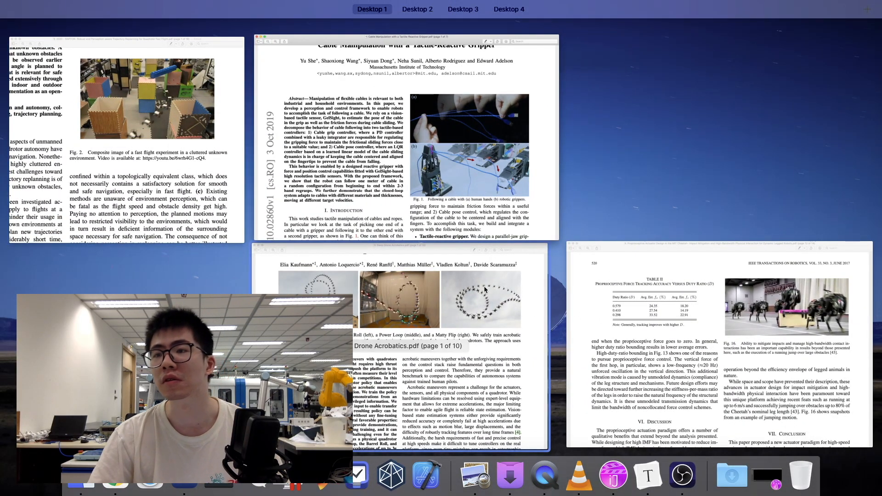
left_click(390, 325)
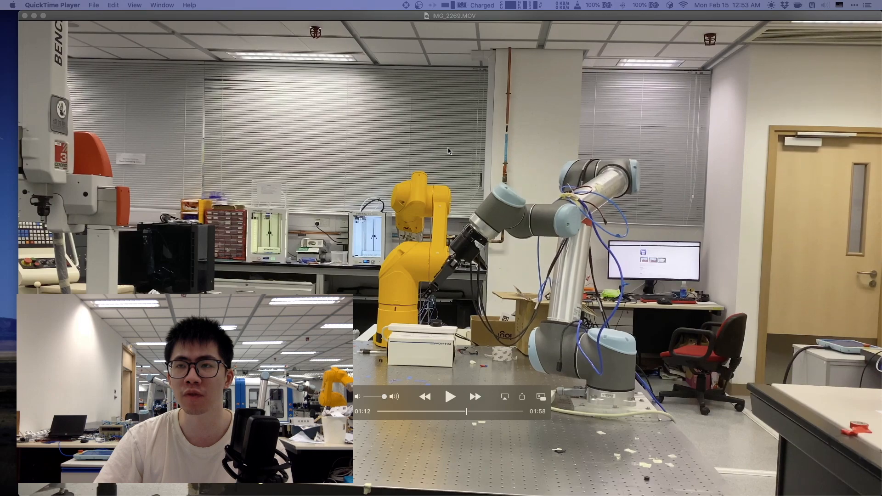
- Scrub back and forth through IMG_2269.MOV to preview the robot arm's motion
scroll(449, 152, "right", 2)
scroll(449, 151, "left", 3)
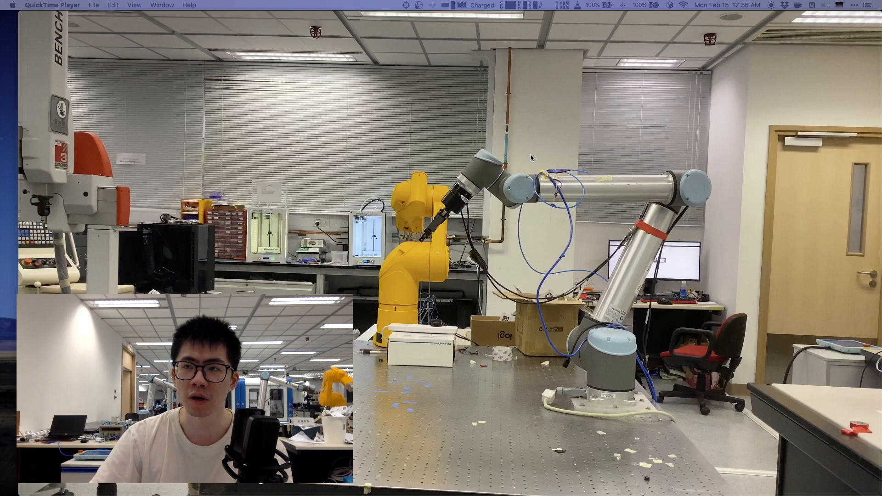
mouse_move(644, 158)
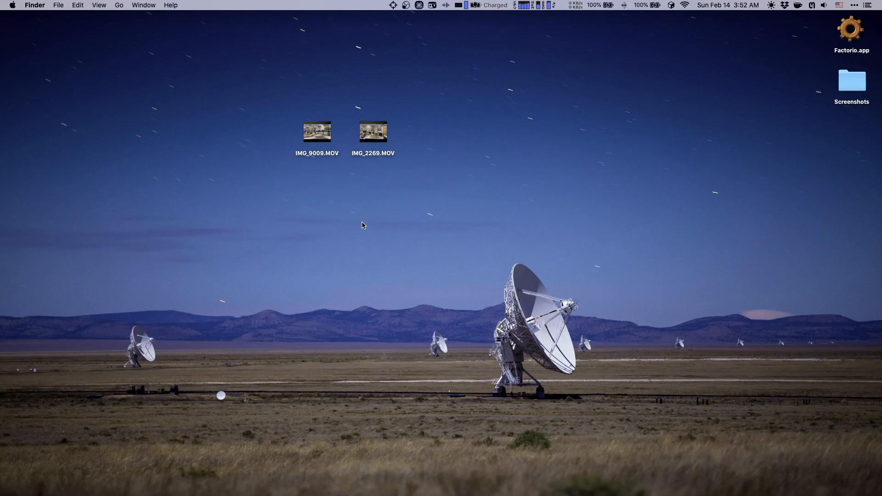
- Launch VLC and open IMG_9009.MOV from the desktop in it
key("super+space")
type("vlc")
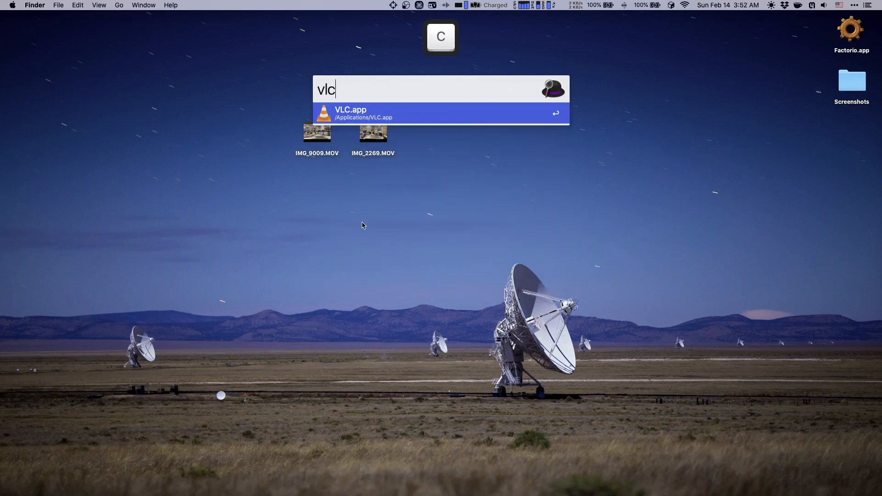
key("Return")
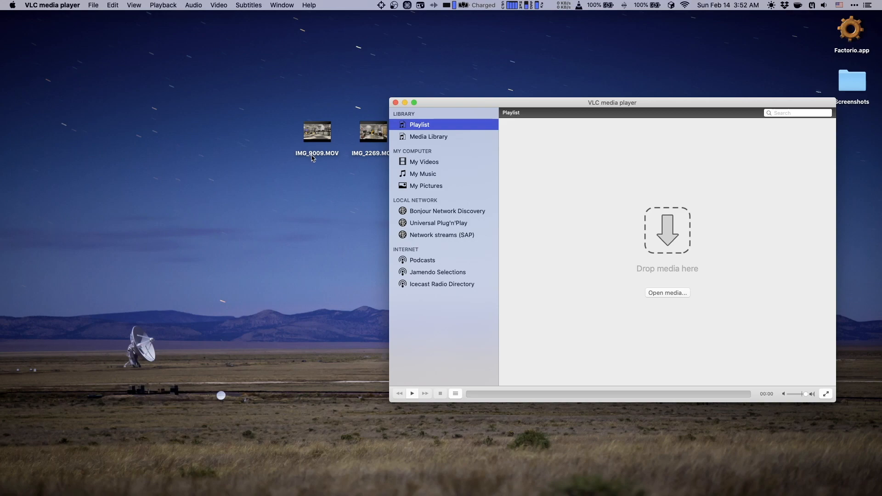
left_click_drag(311, 158, 614, 288)
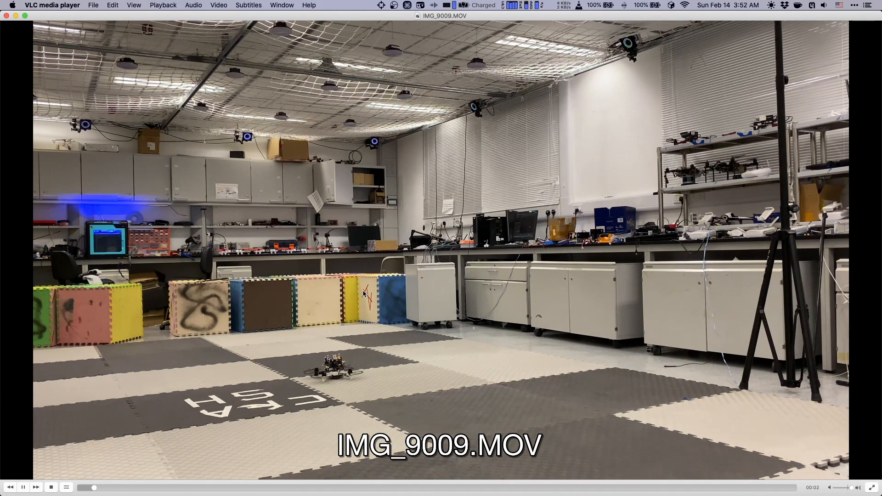
- Pause IMG_9009.MOV at about 1:08 with the drone in flight and save a snapshot of the frame
key("space")
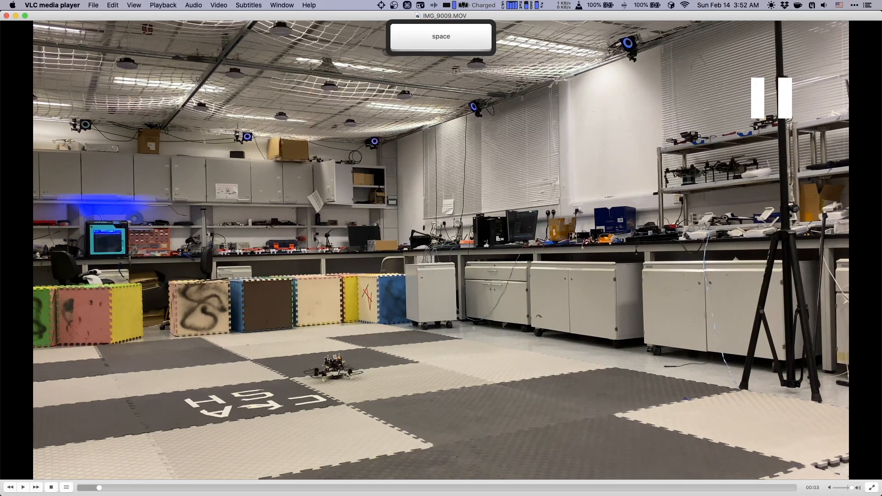
key("space")
key("space")
left_click(368, 488)
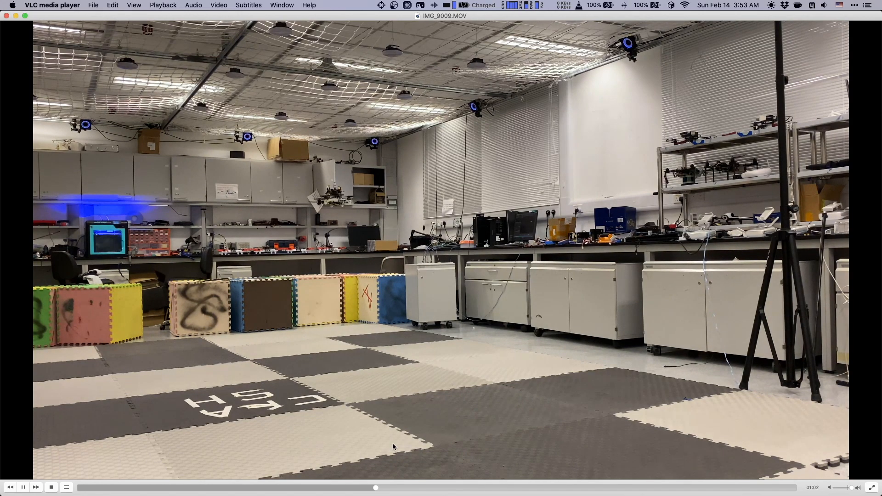
key("space")
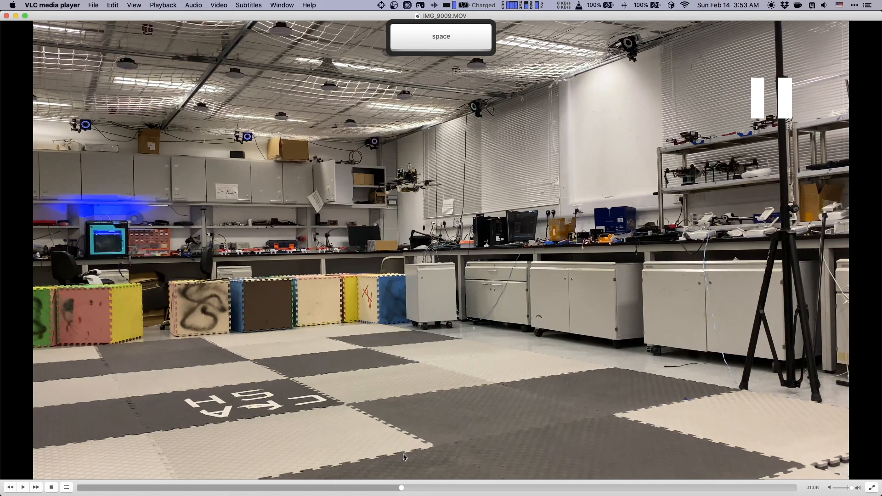
key("e")
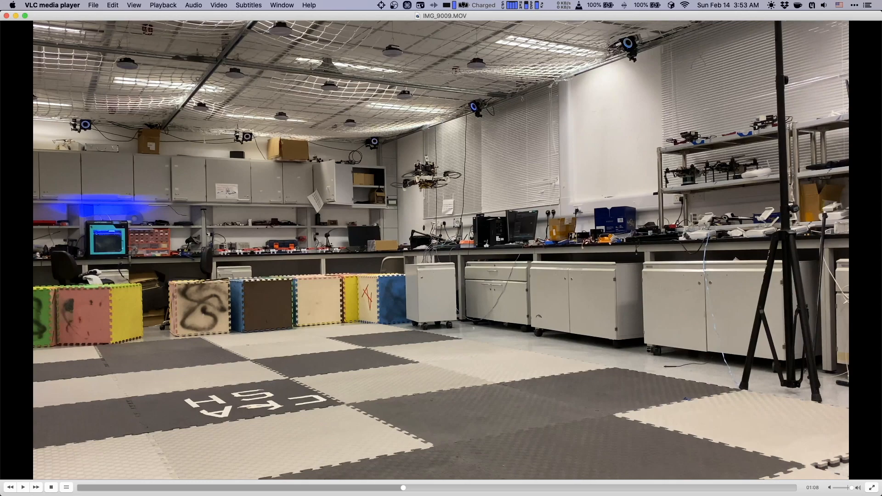
key("super+alt+s")
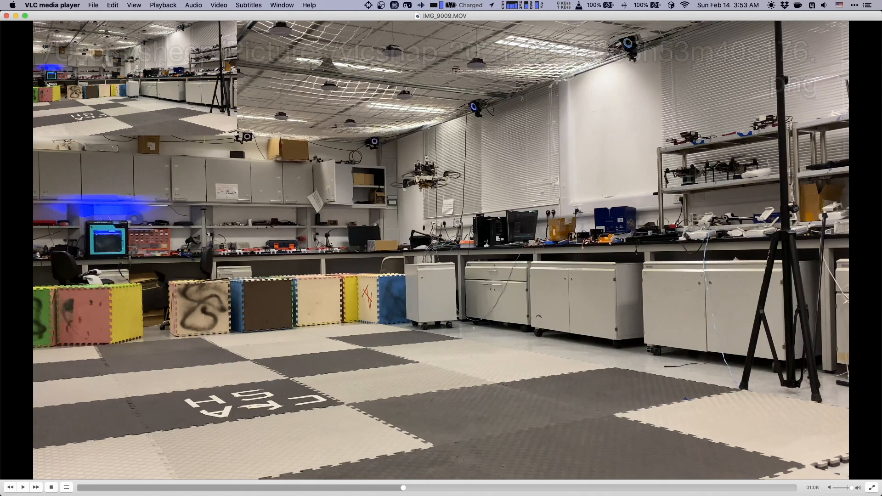
- Advance the video frame by frame to about 1:09 and save another snapshot
key("e")
key("e")
key("e")
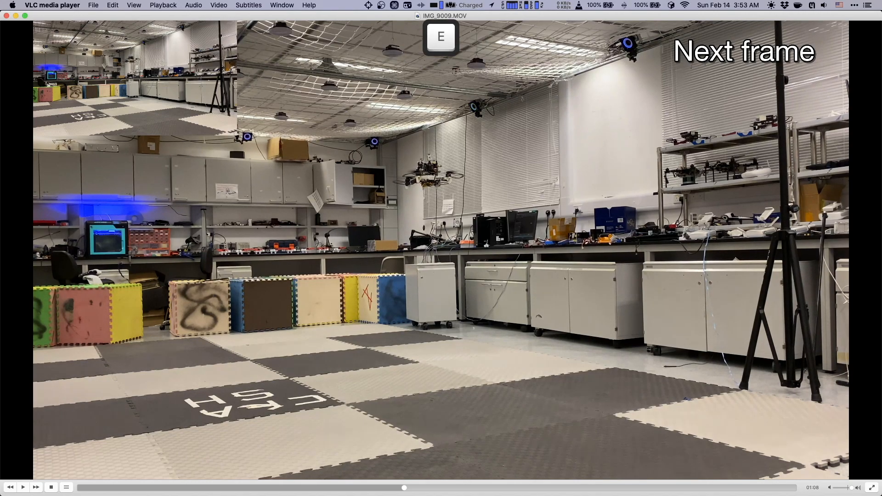
key("e")
key("e")
key("e")
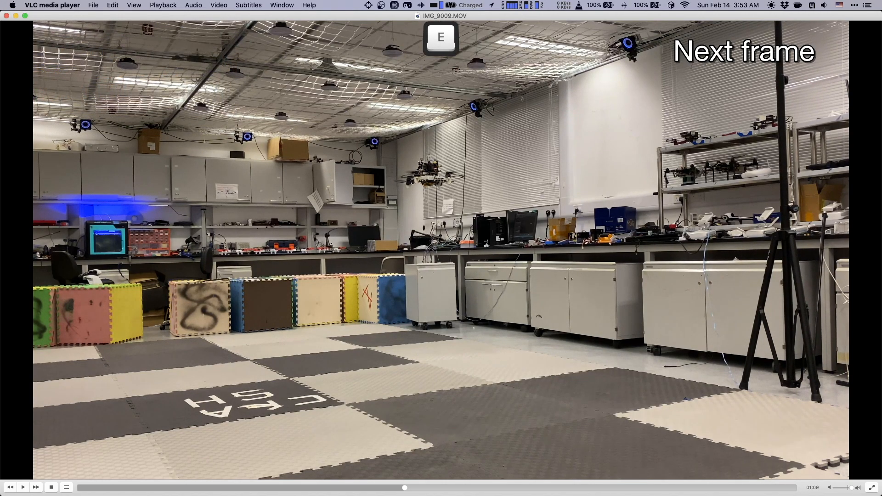
key("e")
key("e")
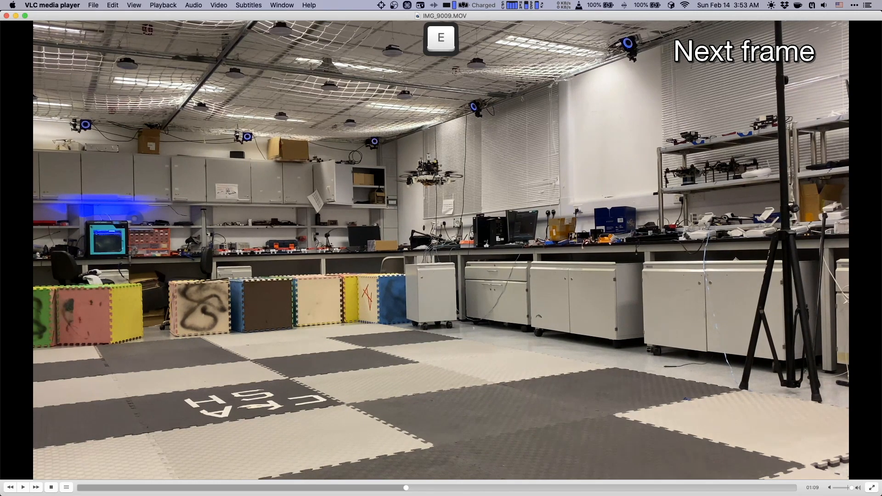
key("super+alt+s")
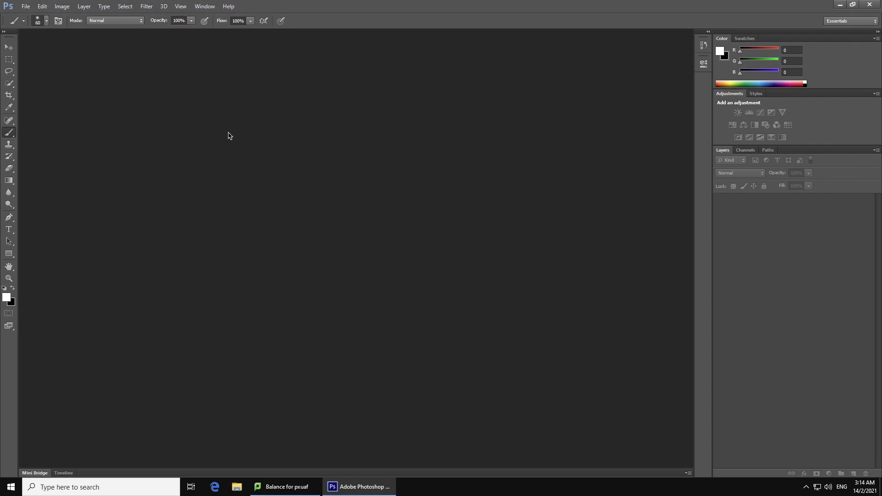
left_click(27, 6)
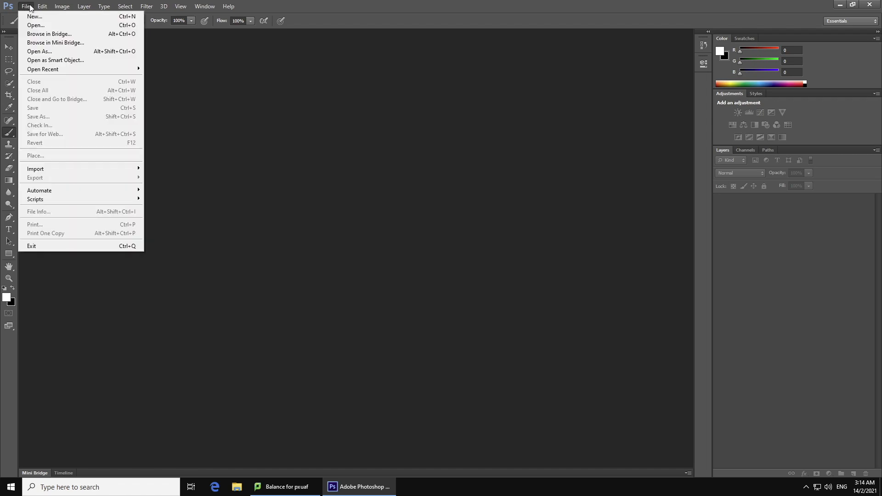
mouse_move(93, 200)
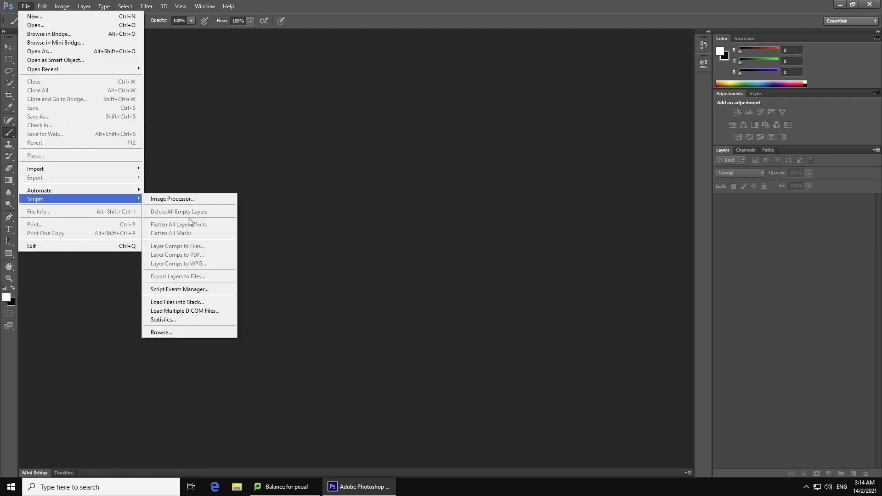
left_click(179, 302)
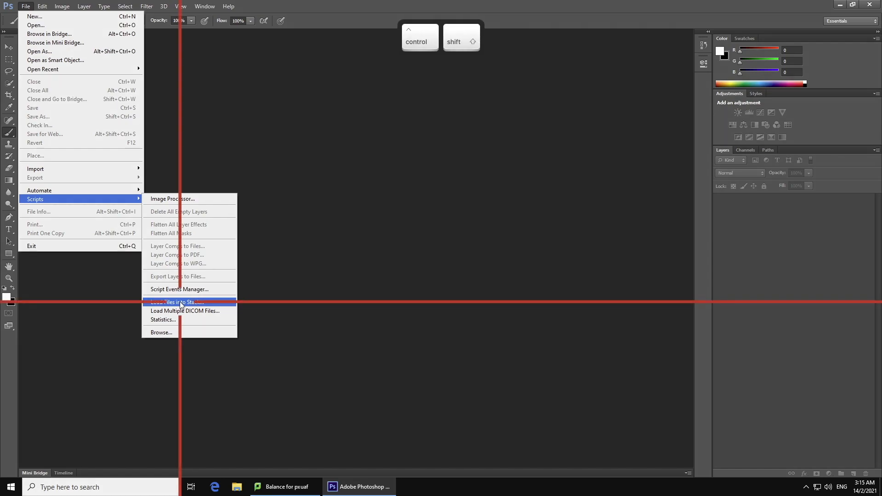
left_click(480, 224)
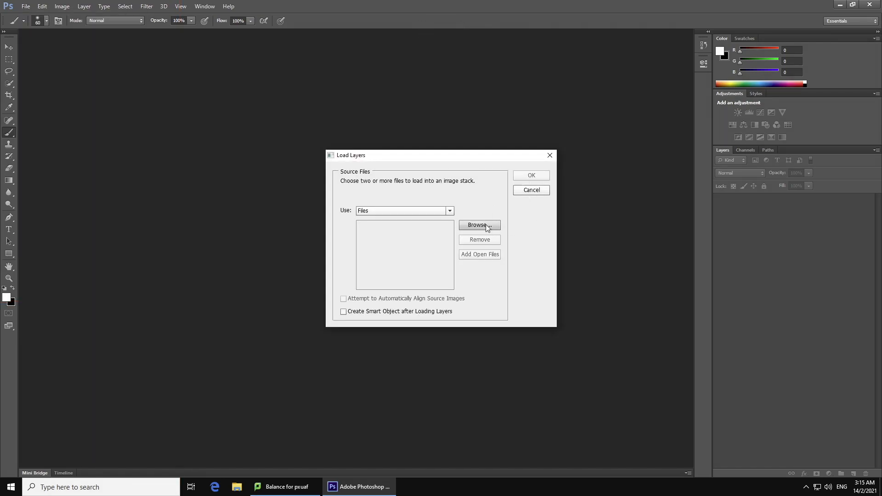
left_click(433, 134)
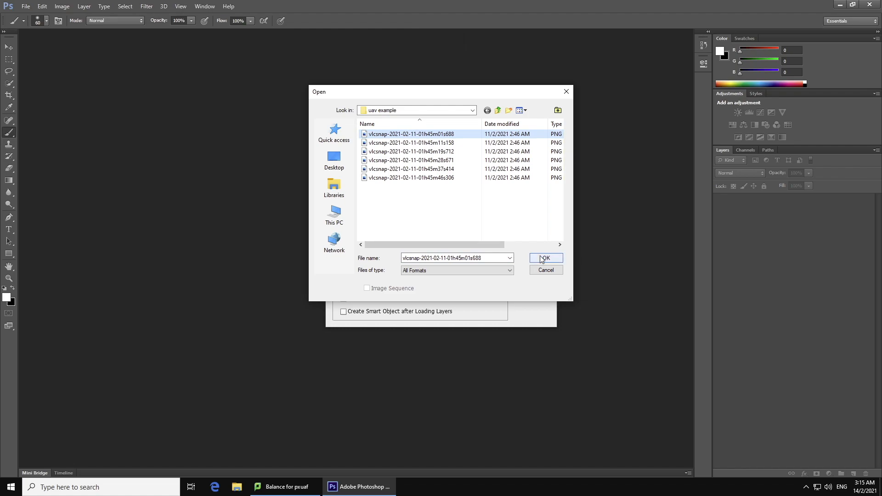
left_click(545, 258)
left_click(477, 226)
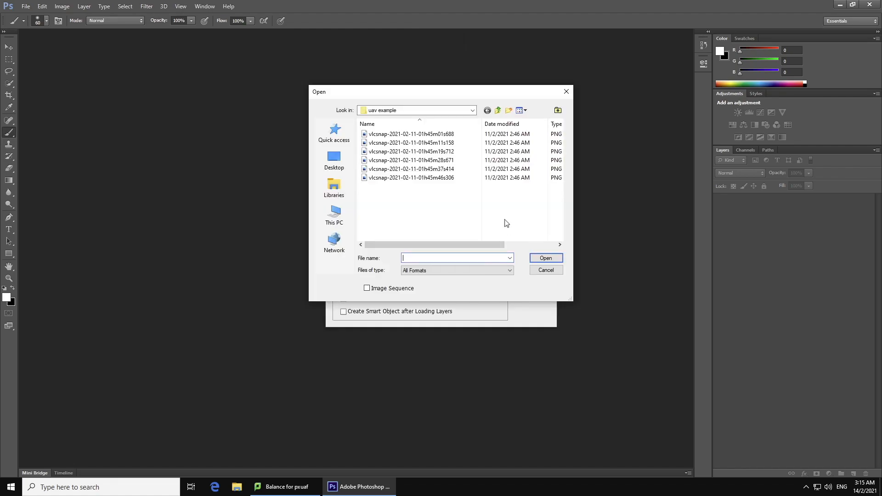
double_click(449, 181)
left_click(531, 176)
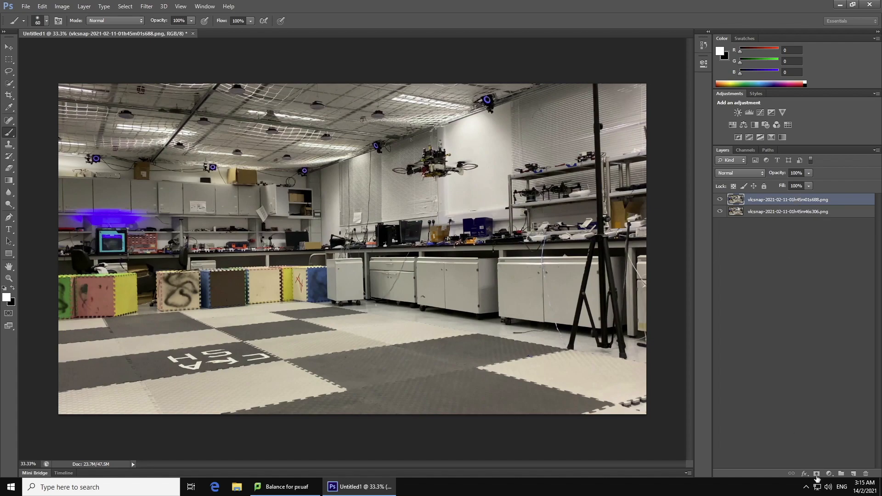
- Add a layer mask to the top snapshot layer and paint black on it over the drone with the Brush
key("ctrl+shift")
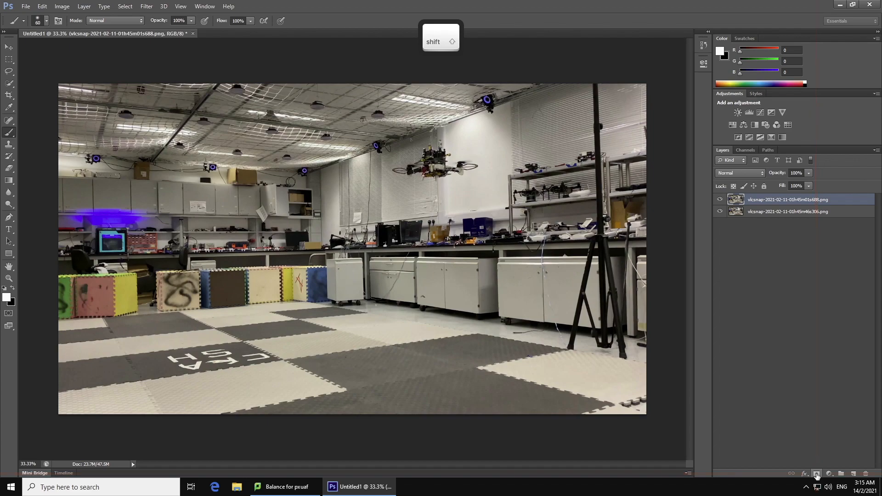
left_click(817, 475, "shift")
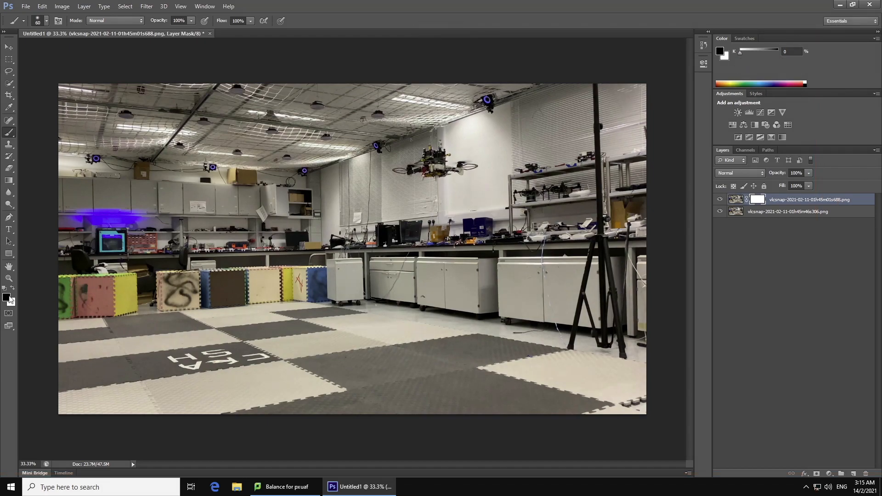
mouse_move(429, 155)
left_mouse_down()
mouse_move(390, 171)
mouse_move(424, 170)
mouse_move(408, 172)
mouse_move(435, 179)
mouse_move(447, 172)
mouse_move(426, 168)
mouse_move(426, 149)
mouse_move(437, 146)
mouse_move(444, 166)
mouse_move(443, 147)
mouse_move(435, 180)
mouse_move(446, 161)
mouse_move(455, 164)
mouse_move(447, 153)
mouse_move(458, 171)
left_mouse_up()
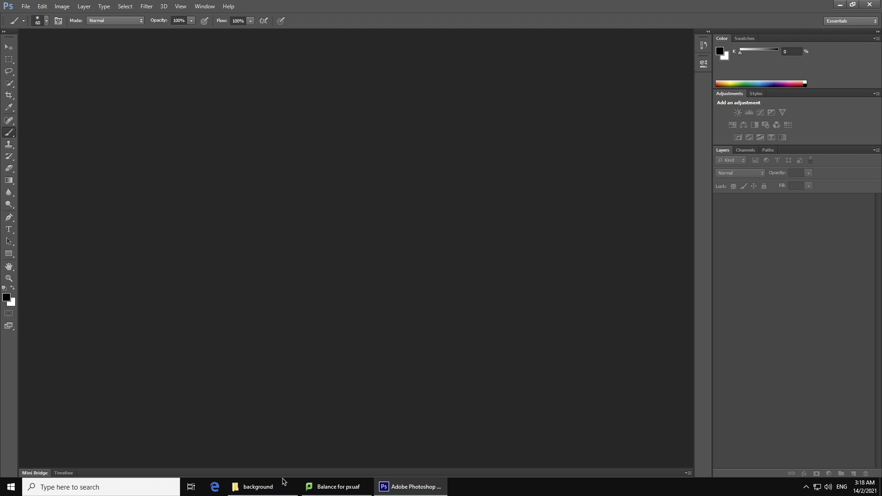
- Open background.psd from the background folder and hide its five masked layers, leaving only the bottom snapshot shown
left_click(256, 486)
left_click(324, 171)
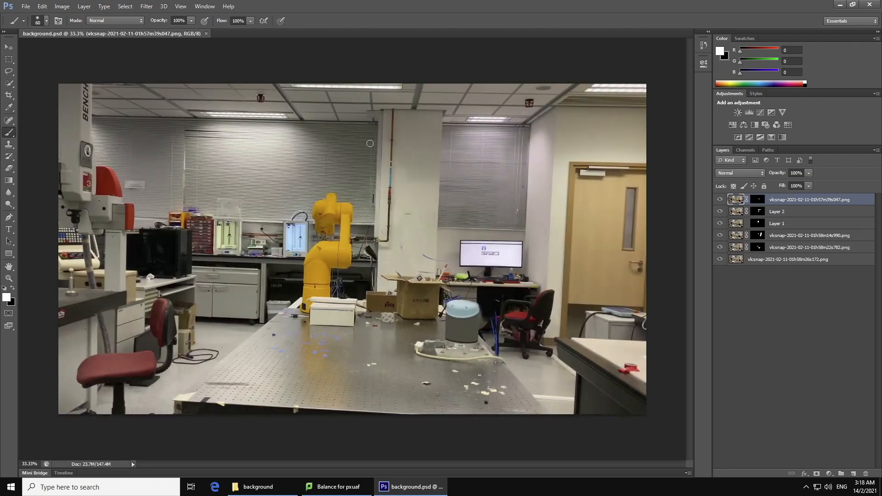
left_click(720, 247)
left_click(720, 235)
left_click(720, 223)
left_click(720, 211)
left_click(720, 199)
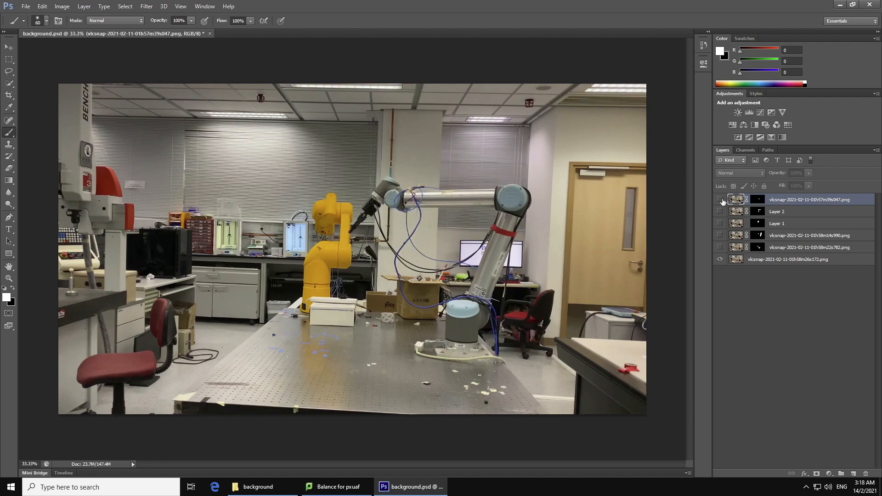
- Show the five masked layers again one by one, from the lowest to the topmost
left_click(720, 248)
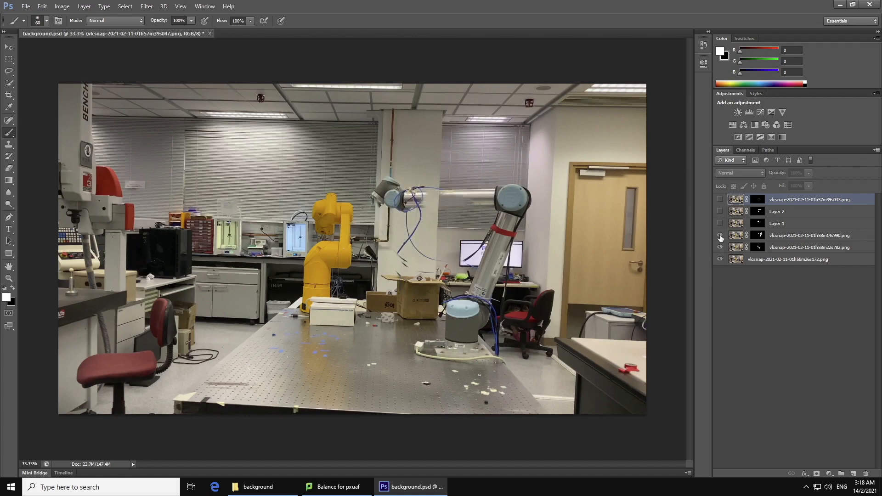
left_click(720, 235)
left_click(720, 223)
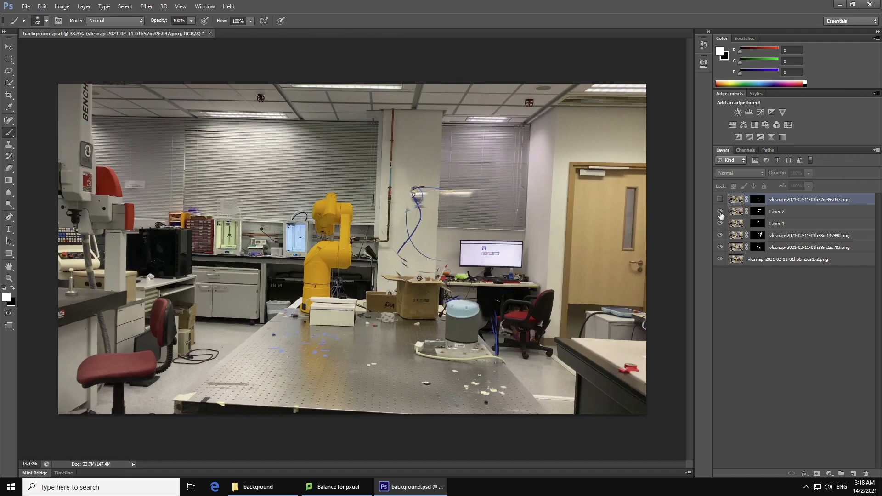
left_click(720, 212)
left_click(720, 201)
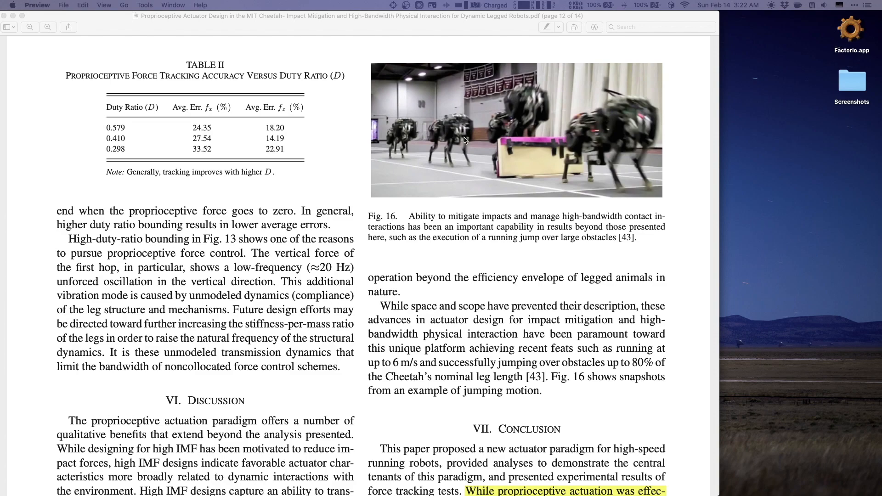
key("ctrl+shift")
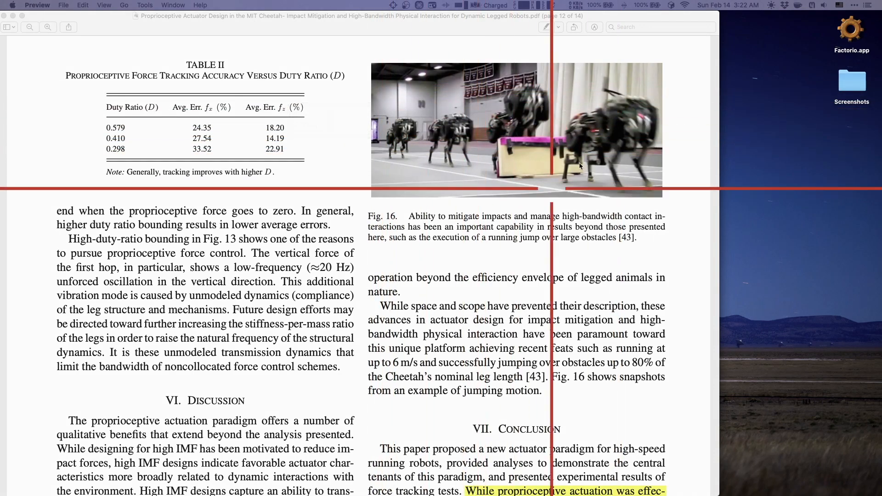
key("ctrl")
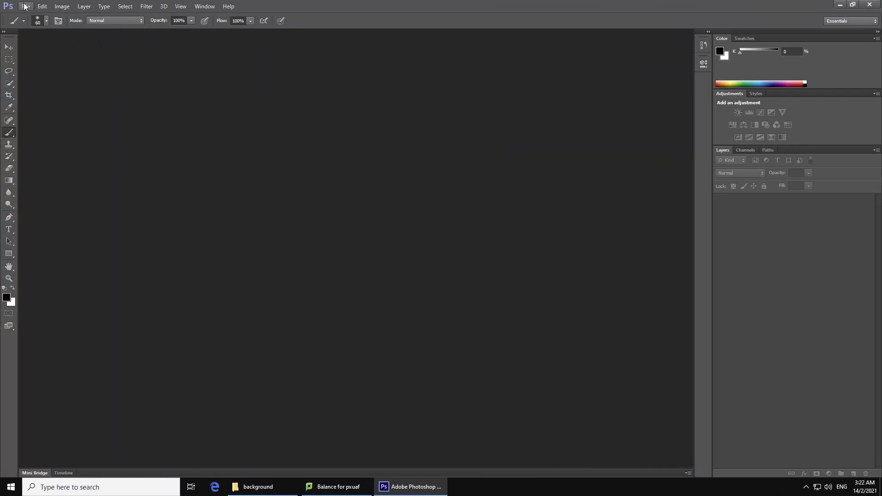
- Load background.png and the six vlcsnap snapshots from the uav example folder into one document as a file stack
left_click(25, 7)
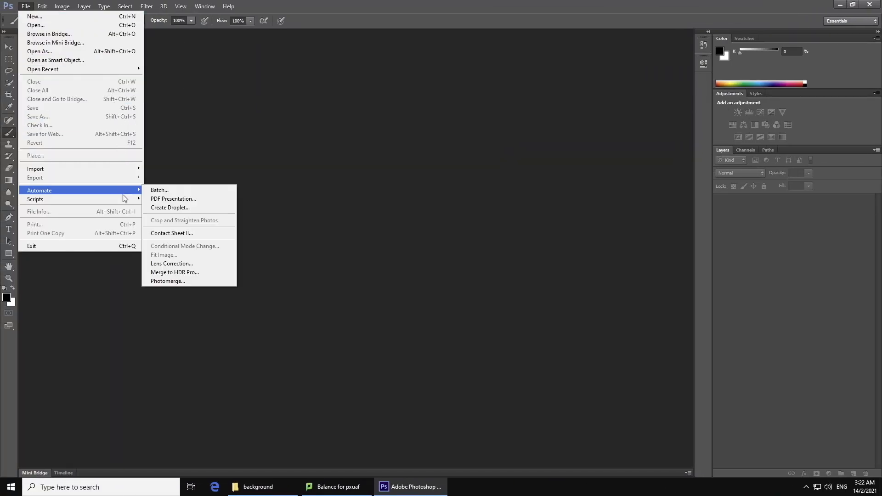
mouse_move(125, 199)
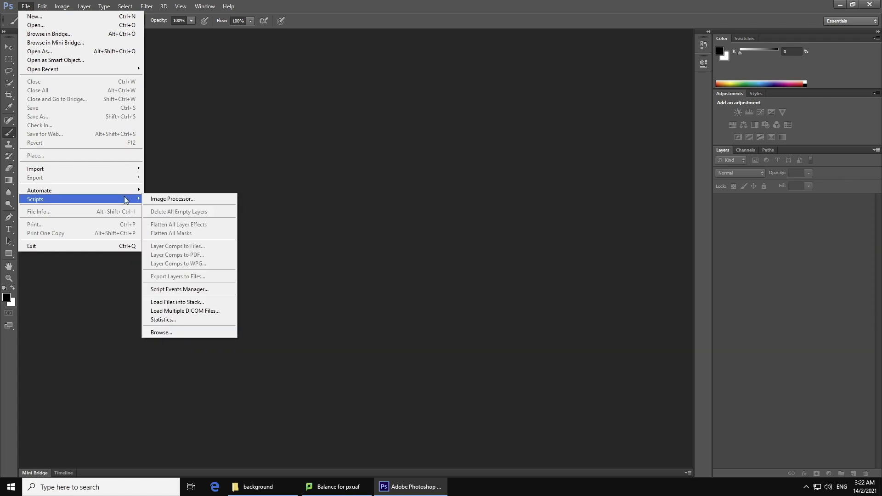
left_click(202, 302)
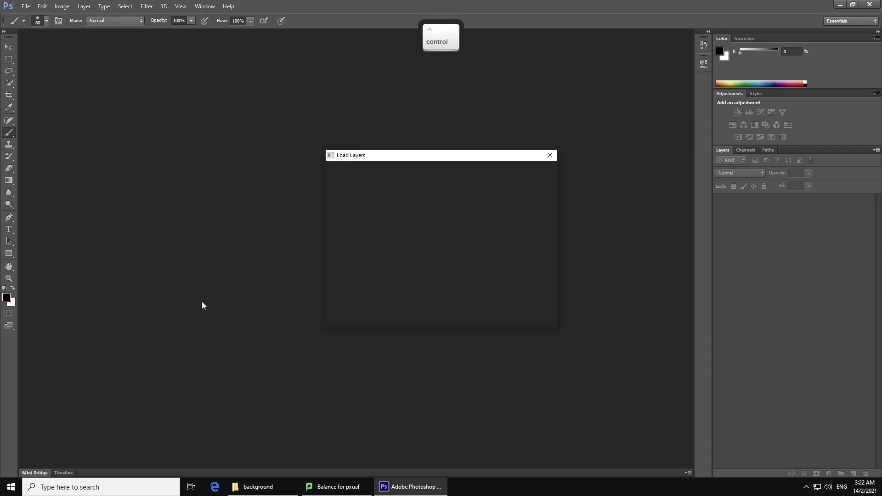
left_click(484, 223)
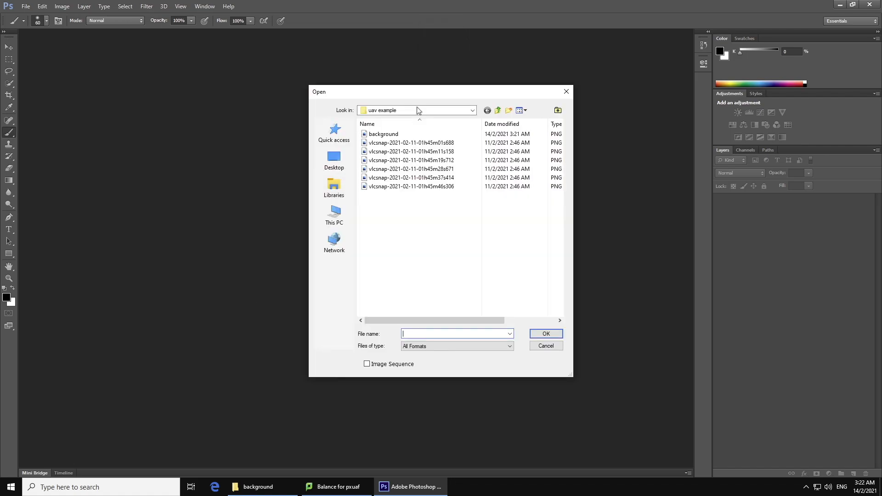
left_click(390, 134)
left_click(408, 187, "shift")
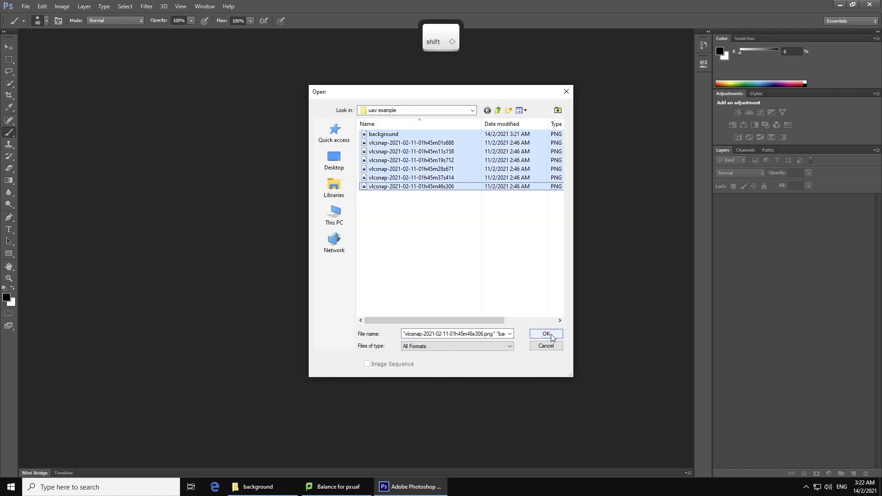
left_click(551, 334)
left_click(533, 176)
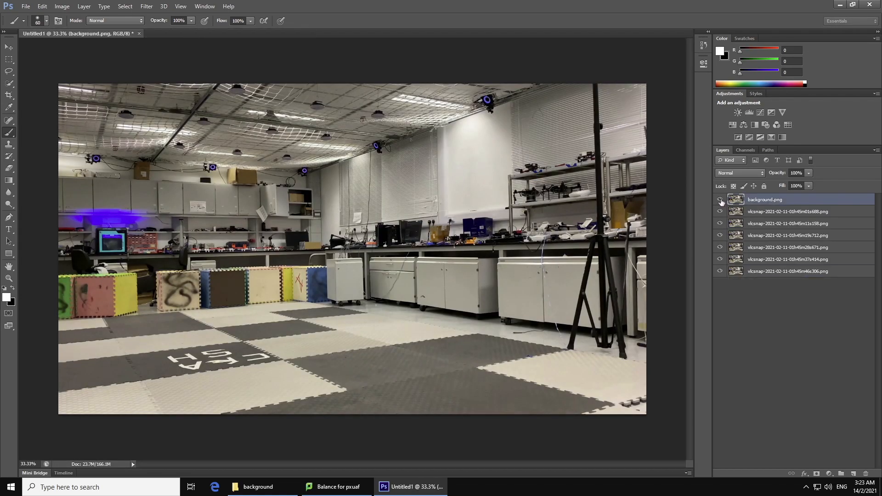
- Hide all seven layers and move background.png to the bottom of the layer stack
left_click(720, 199)
left_click(720, 211)
left_click(720, 223)
left_click(720, 235)
left_click(721, 247)
left_click(720, 259)
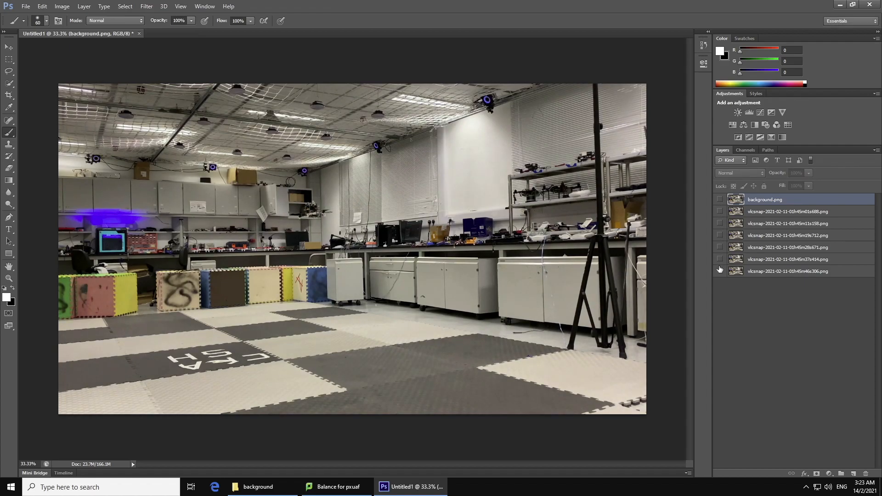
left_click(720, 271)
left_click_drag(761, 200, 759, 284)
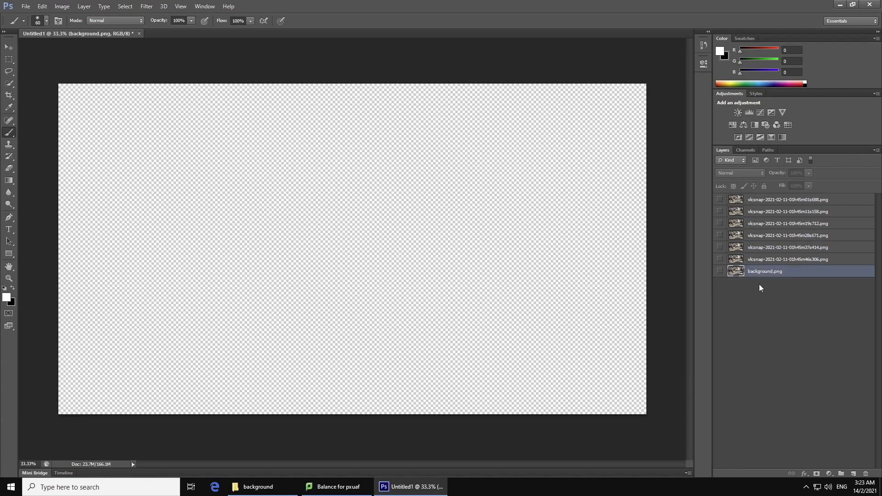
left_click(776, 200)
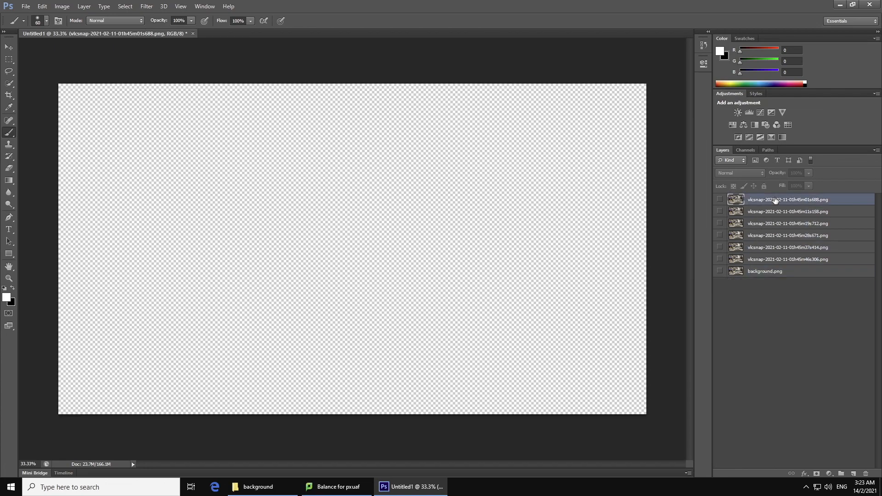
left_click(720, 200)
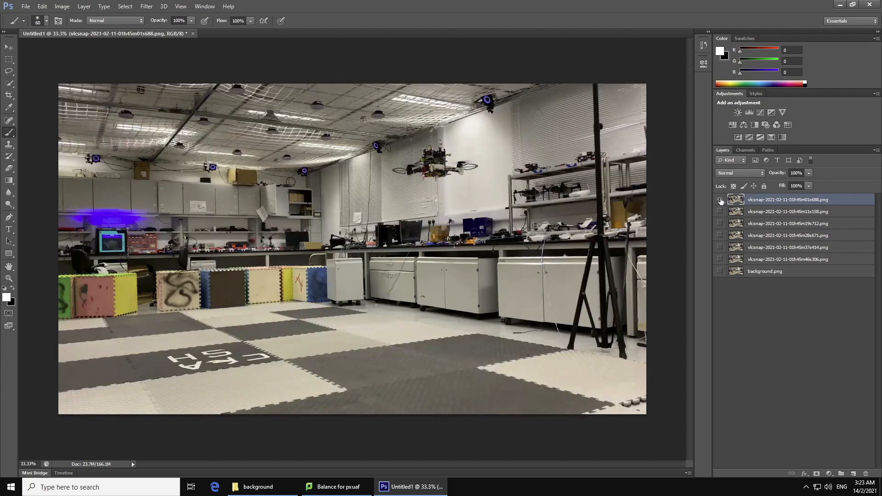
left_click(817, 474)
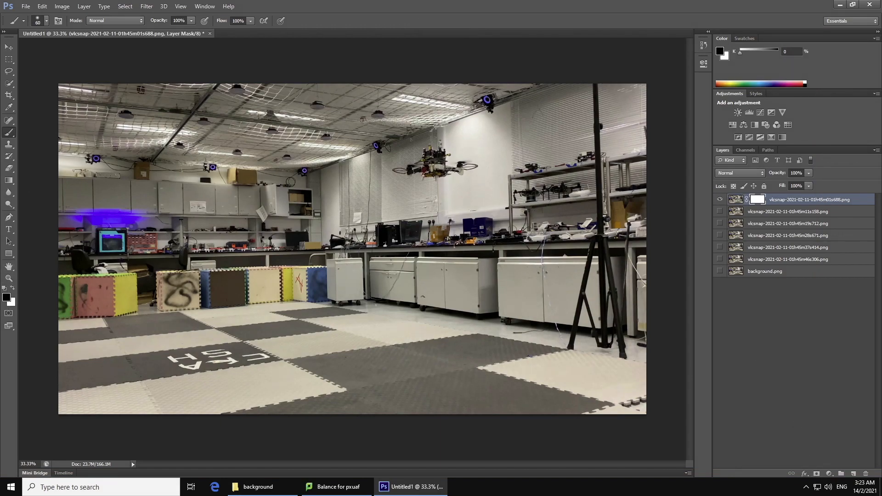
mouse_move(437, 159)
left_mouse_down()
mouse_move(396, 169)
mouse_move(435, 176)
mouse_move(428, 176)
mouse_move(473, 166)
mouse_move(459, 172)
mouse_move(441, 140)
mouse_move(429, 145)
mouse_move(422, 160)
mouse_move(443, 167)
left_mouse_up()
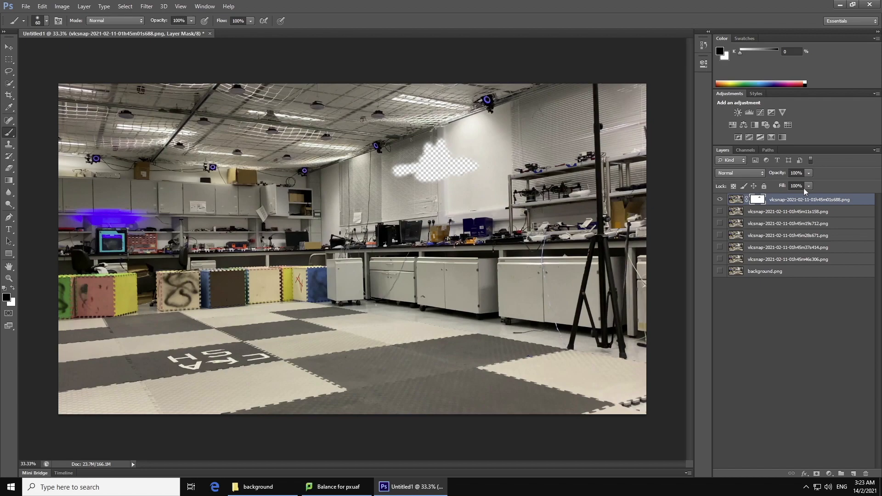
key("ctrl+i")
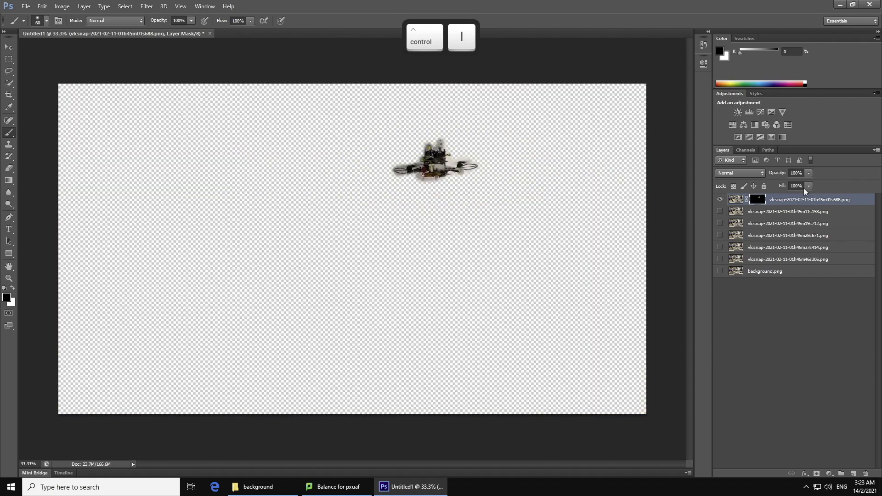
left_click(720, 199)
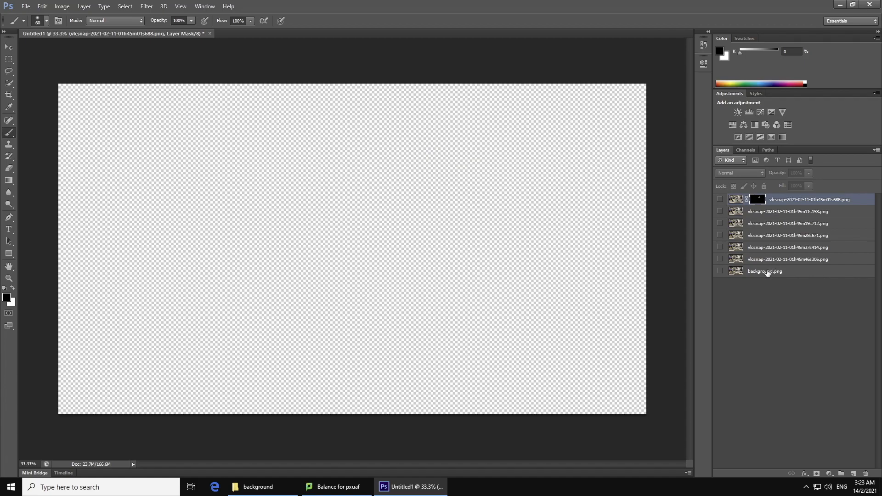
left_click(756, 212)
left_click(720, 211)
left_click(817, 473)
mouse_move(441, 175)
left_mouse_down()
mouse_move(423, 185)
mouse_move(474, 181)
mouse_move(450, 169)
left_mouse_up()
key("ctrl+i")
left_click(720, 211)
left_click(788, 223)
left_click(720, 224)
left_click(817, 474)
left_click_drag(382, 196, 409, 181)
key("ctrl+i")
left_click(719, 223)
left_click(720, 236)
left_click(816, 474)
left_click_drag(352, 202, 384, 198)
key("ctrl+i")
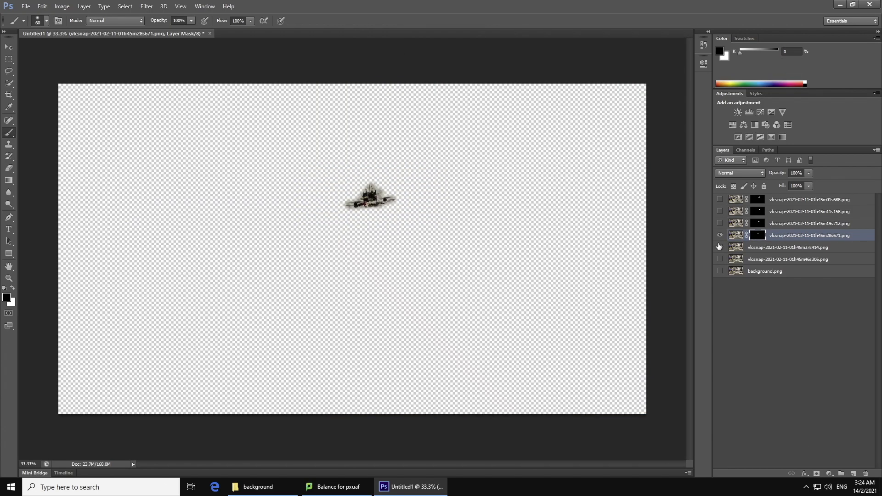
left_click(719, 235)
left_click(720, 247)
left_click(788, 247)
left_click(816, 473)
left_click_drag(324, 210, 372, 200)
key("ctrl+i")
left_click(719, 248)
left_click(720, 259)
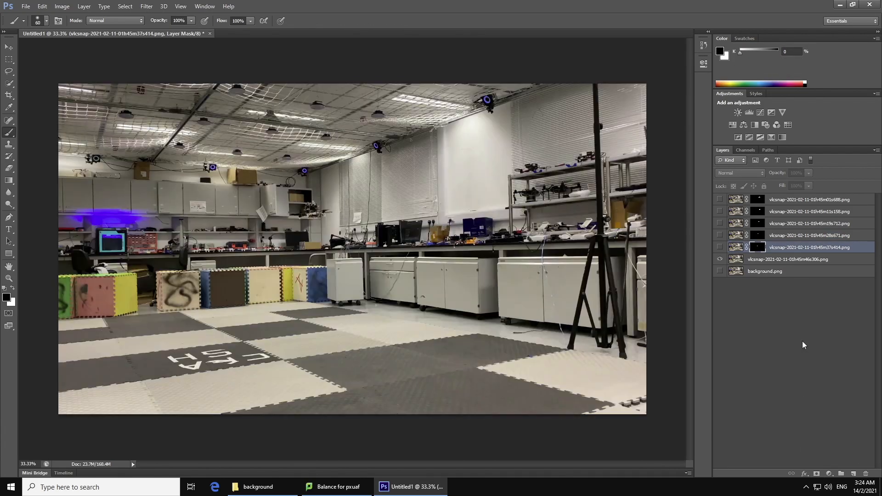
left_click(788, 259)
left_click(816, 473)
left_click_drag(295, 214, 327, 210)
key("ctrl+i")
left_click(720, 259)
- Show the background.png layer together with all six masked drone layers
left_click(719, 271)
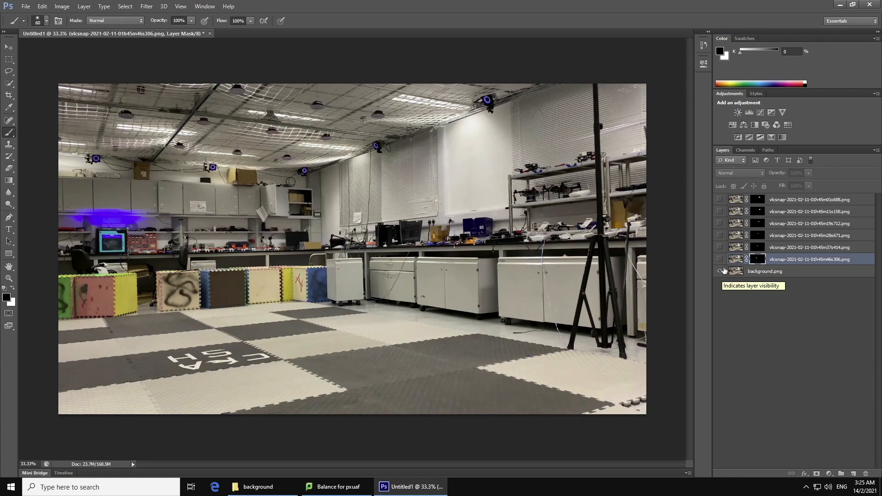
left_click(721, 201)
left_click_drag(722, 202, 720, 261)
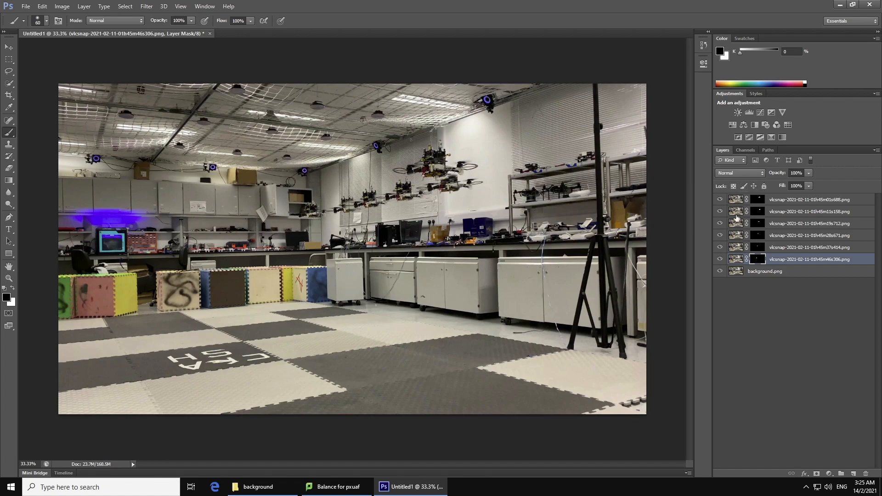
- Reduce the opacity of the 01h45m11s158 snapshot layer and set the 01h45m19s712 layer's opacity to 60%
left_click(792, 201)
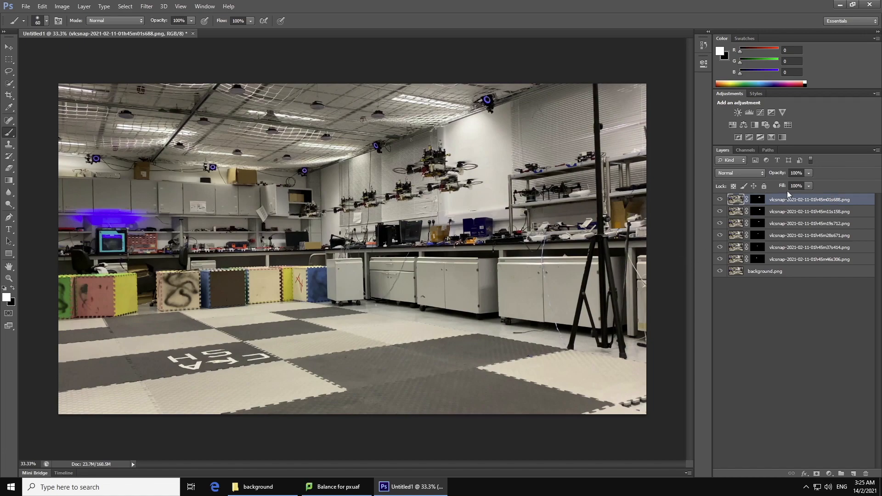
left_click(800, 212)
left_click(797, 172)
type("50")
key("Return")
left_click(799, 224)
left_click(797, 173)
type("50")
key("Return")
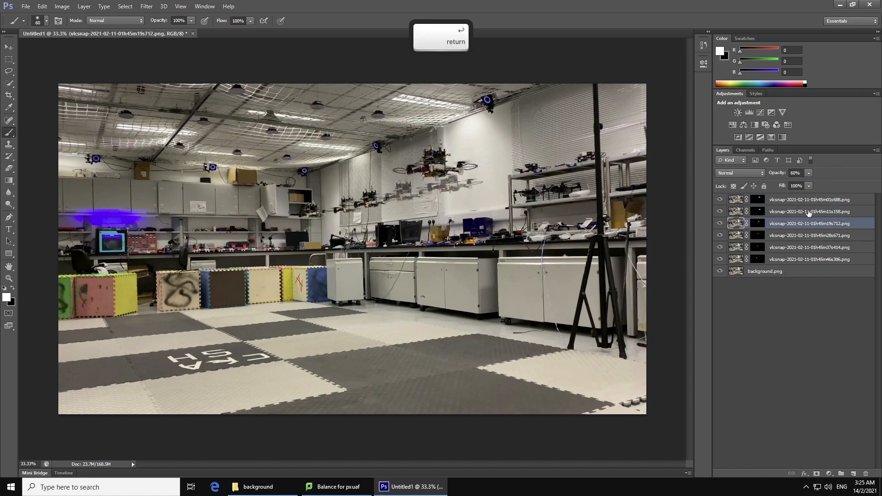
- Reduce the opacity of the 01h45m28s671 and 01h45m37s414 snapshot layers and set the 01h45m46s306 layer's opacity to 60%
type("50")
key("Return")
left_click(798, 250)
left_click(796, 173)
type("50")
left_click(781, 261)
left_click(796, 173)
type("60")
key("Return")
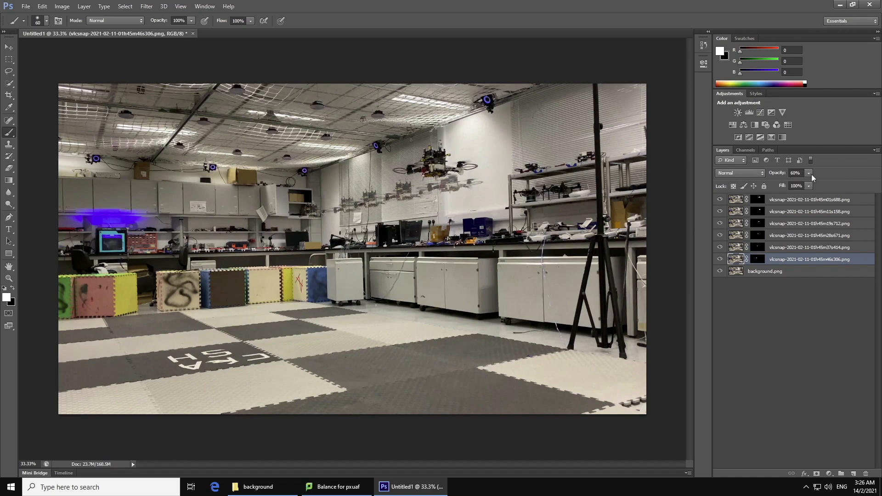
- Set the opacity of the 01h45m11s158 snapshot layer to 80% and select the 01h45m19s712 layer
left_click(794, 211)
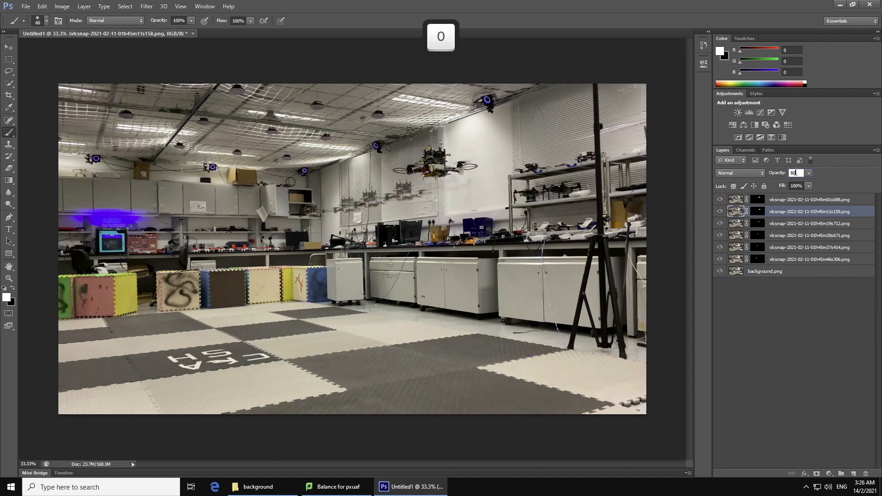
left_click(794, 223)
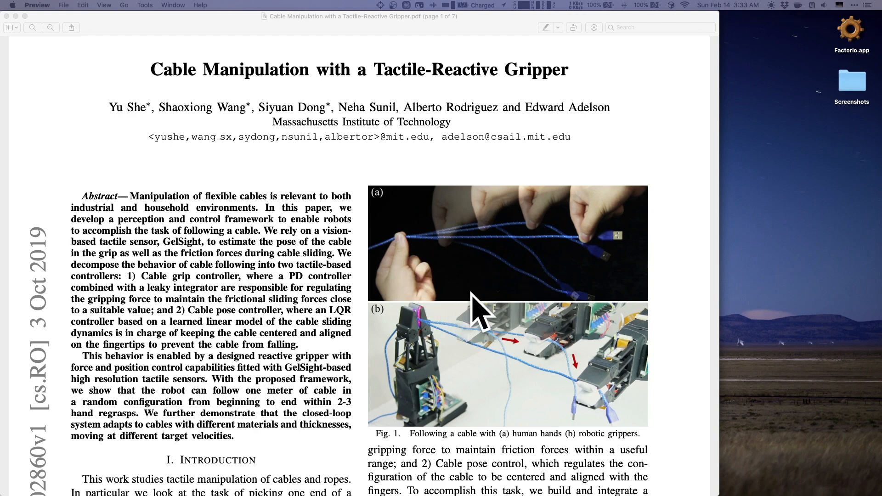
key("ctrl+shift")
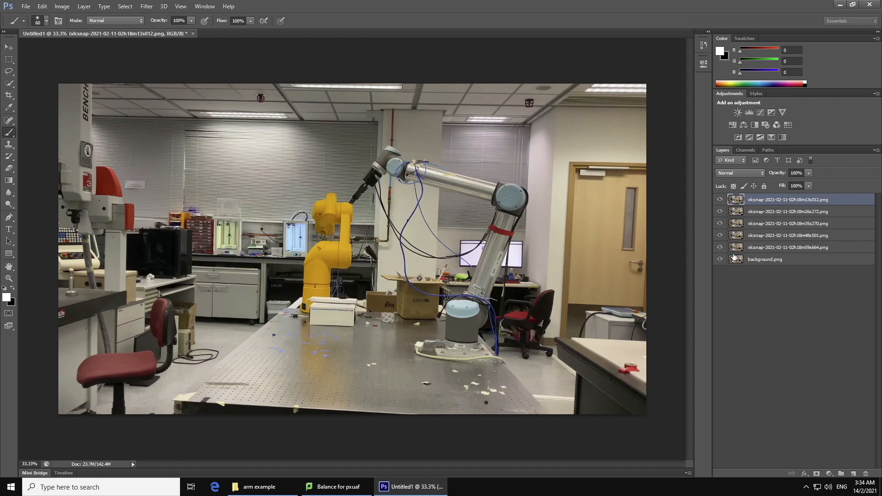
- Hide the five robot arm snapshot layers, leaving only background.png shown
left_click(760, 263)
left_click(754, 291)
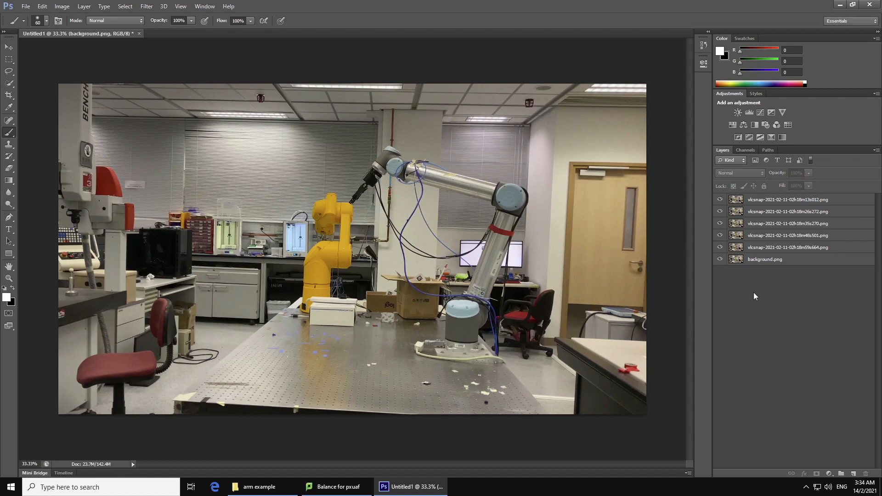
left_click(720, 200)
left_click(720, 211)
left_click(720, 223)
left_click(720, 236)
left_click(720, 247)
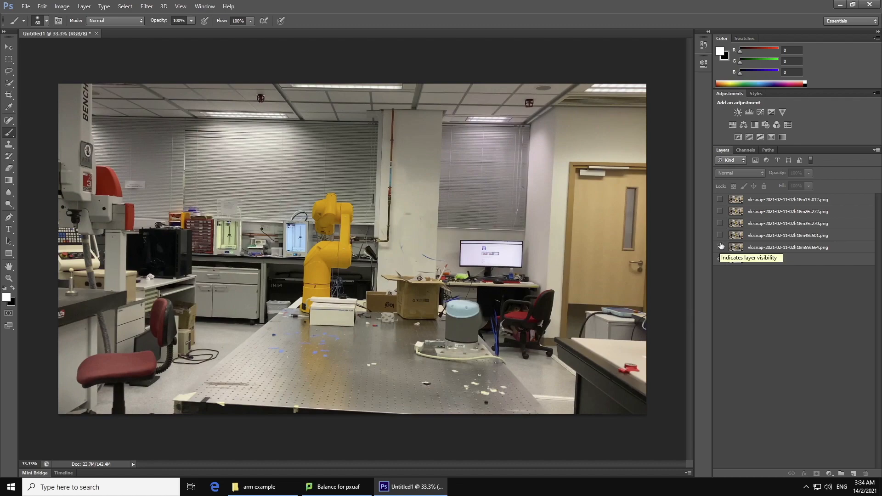
left_click(720, 247)
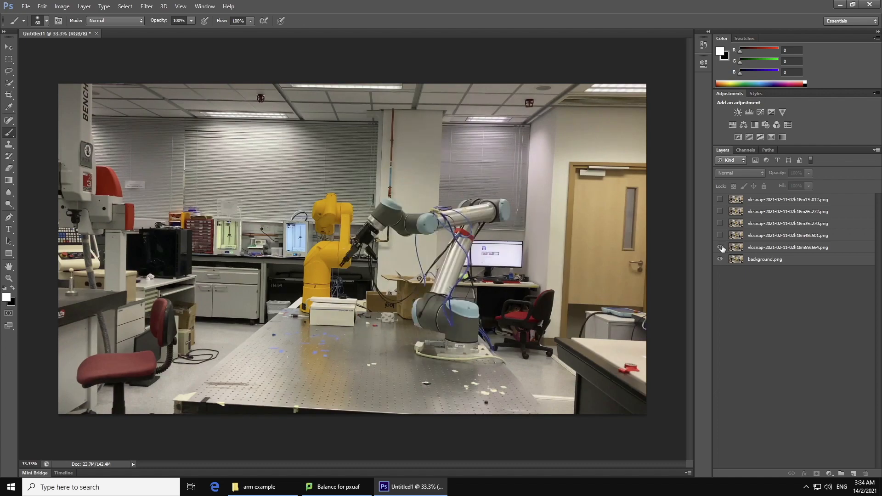
left_click(754, 249)
key("ctrl+shift")
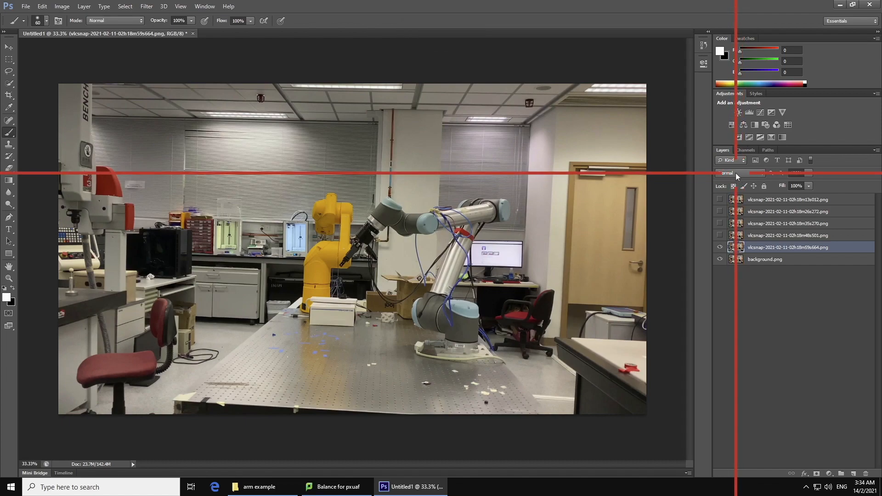
left_click(733, 173)
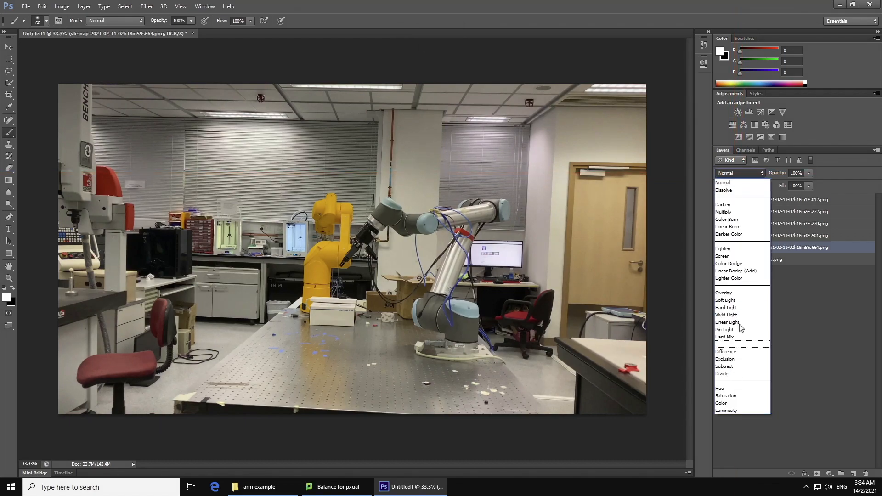
key("ctrl+shift")
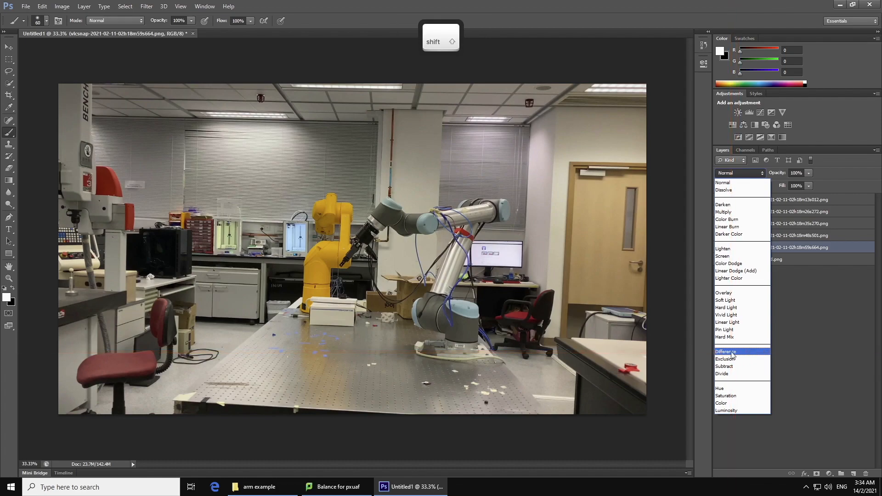
left_click(733, 352)
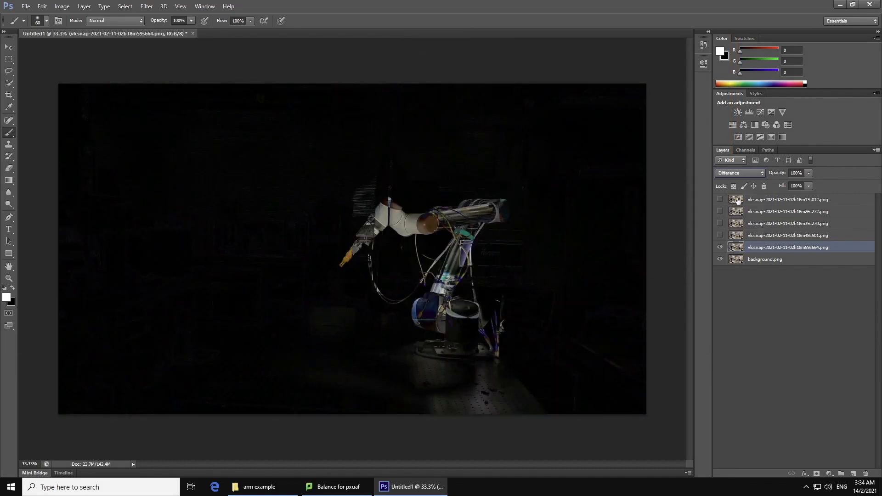
- Add a Threshold adjustment layer above the 02h18m59s664 snapshot layer and set its threshold level to 43
key("ctrl+shift")
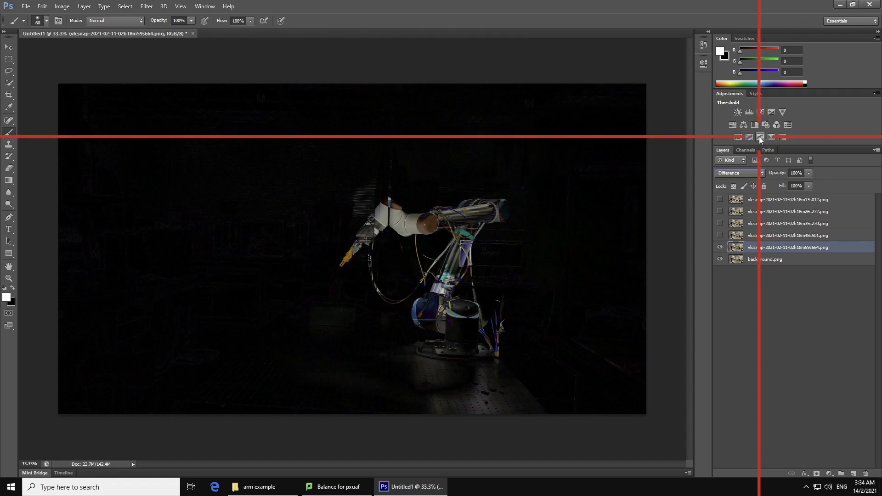
key("ctrl")
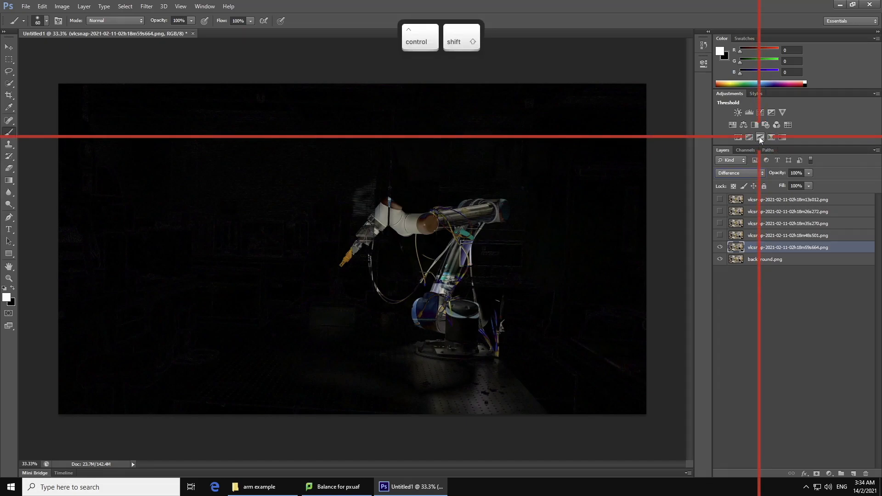
left_click(760, 137)
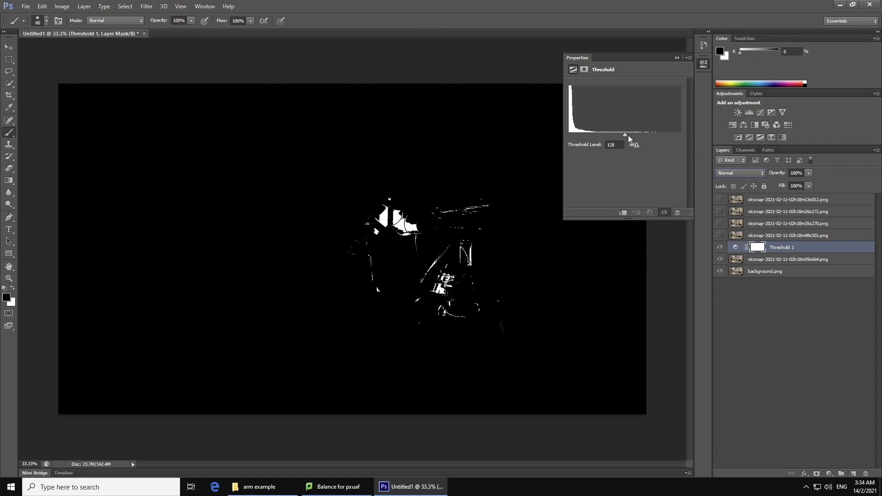
left_click_drag(624, 134, 588, 139)
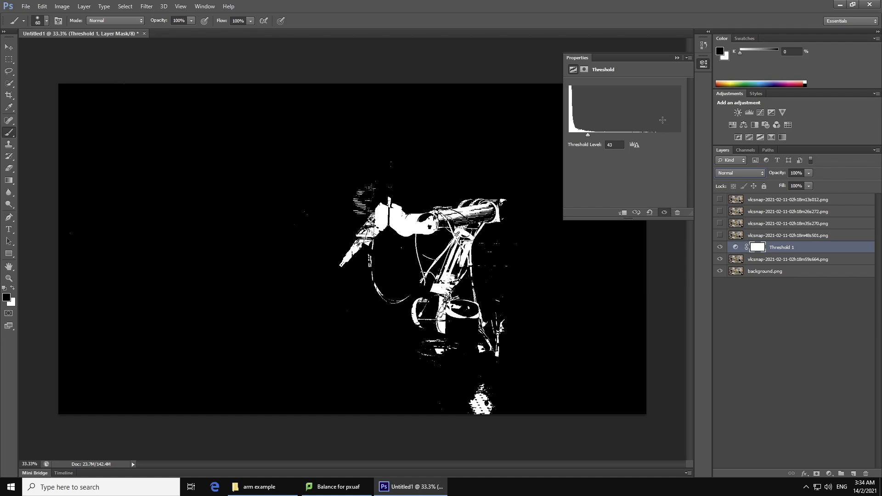
- Add a Levels adjustment layer above the Threshold 1 layer
left_click(678, 58)
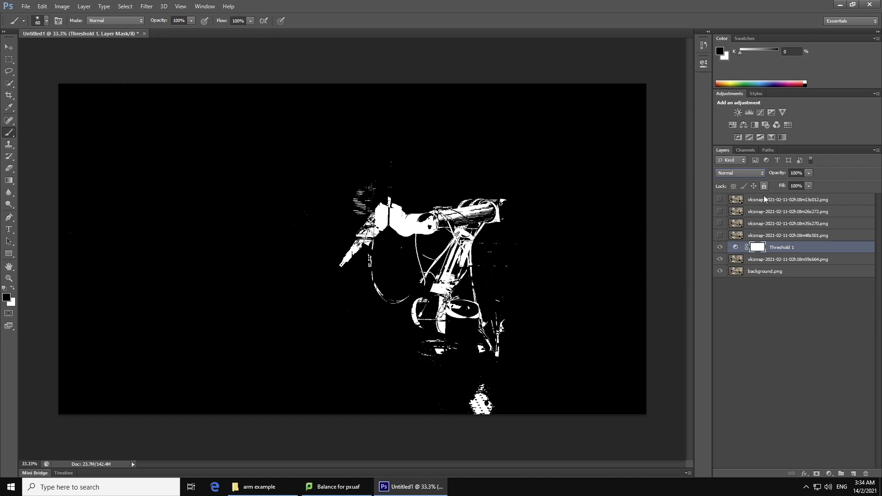
key("ctrl+shift")
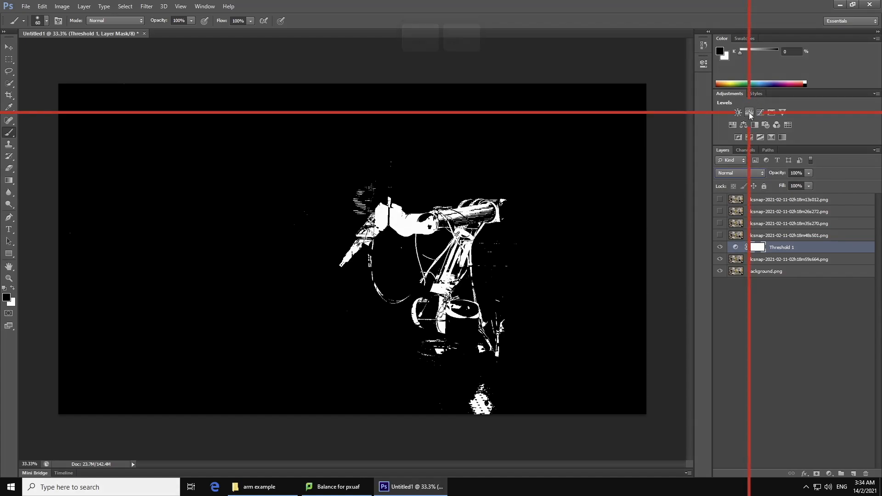
left_click(749, 113)
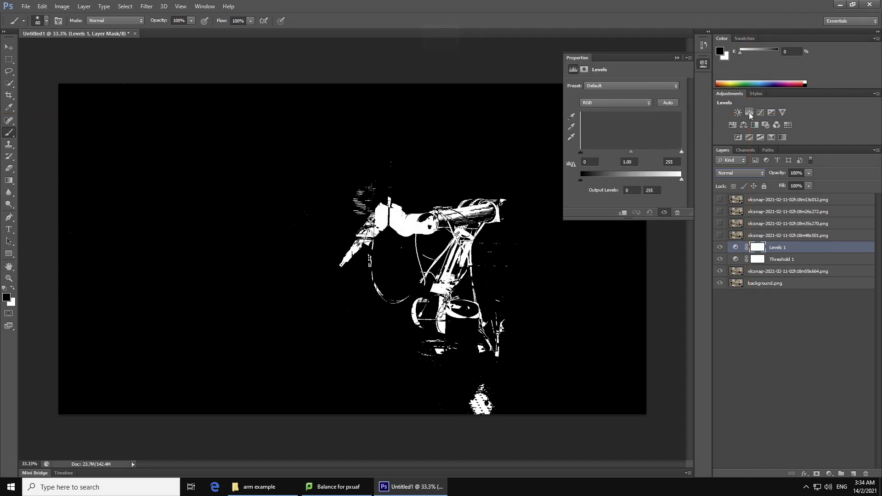
key("ctrl+shift")
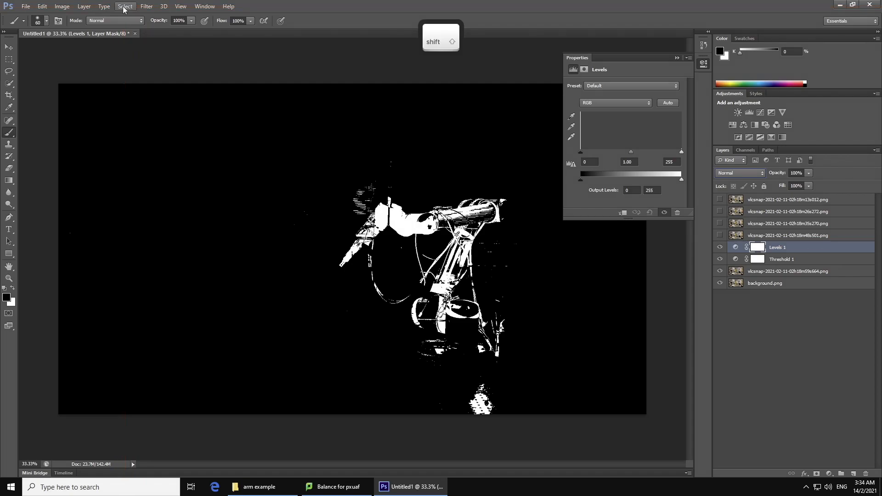
- Apply a Color Range selection of Highlights to the Levels 1 layer mask
left_click(125, 6)
key("ctrl+shift")
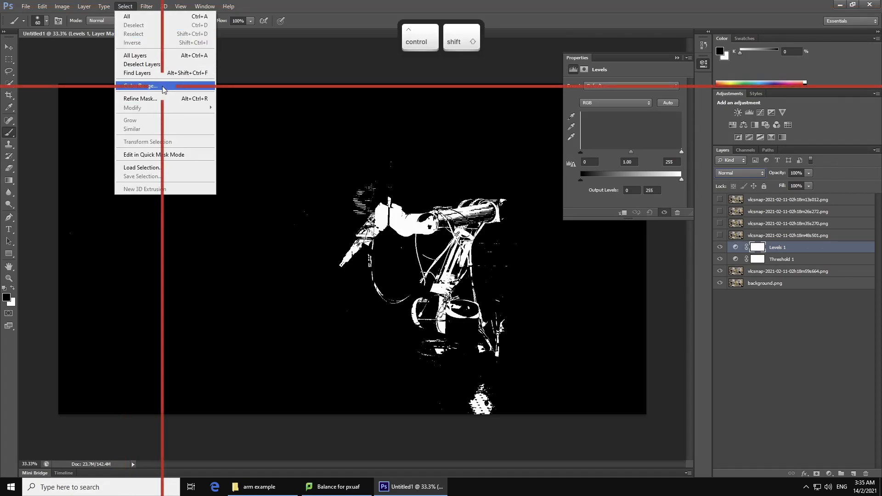
left_click(164, 87)
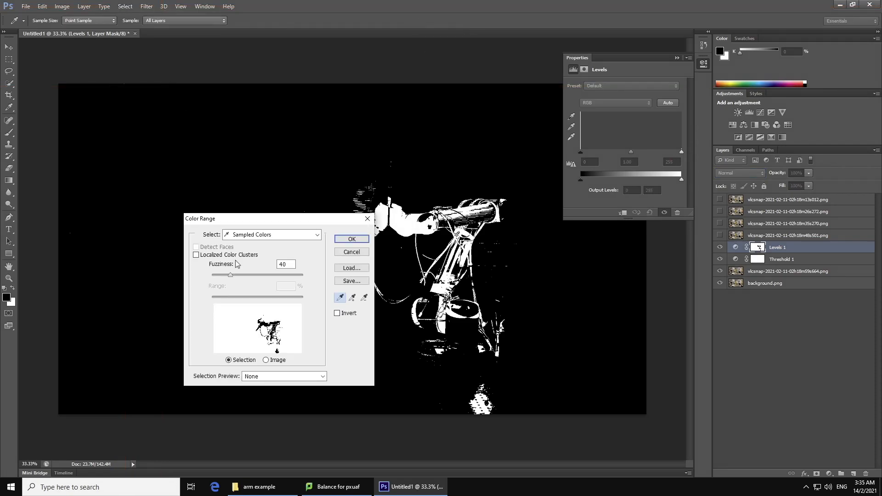
key("ctrl+shift")
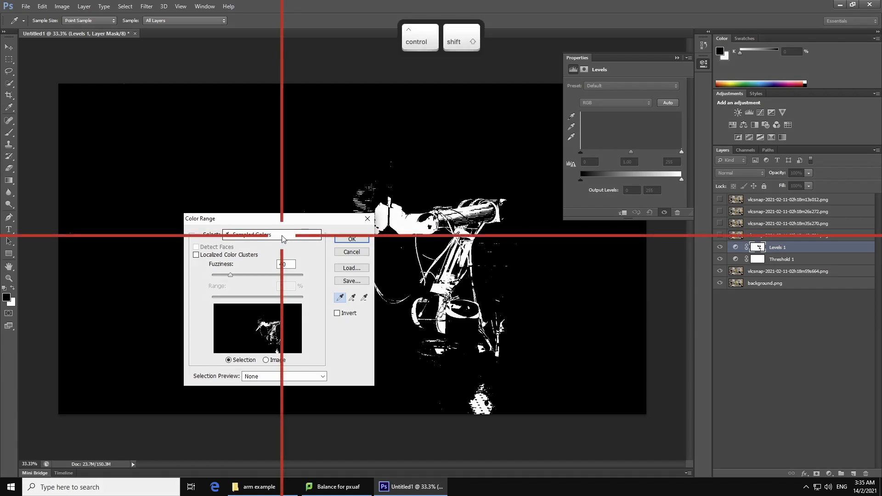
left_click(282, 235)
key("ctrl+shift")
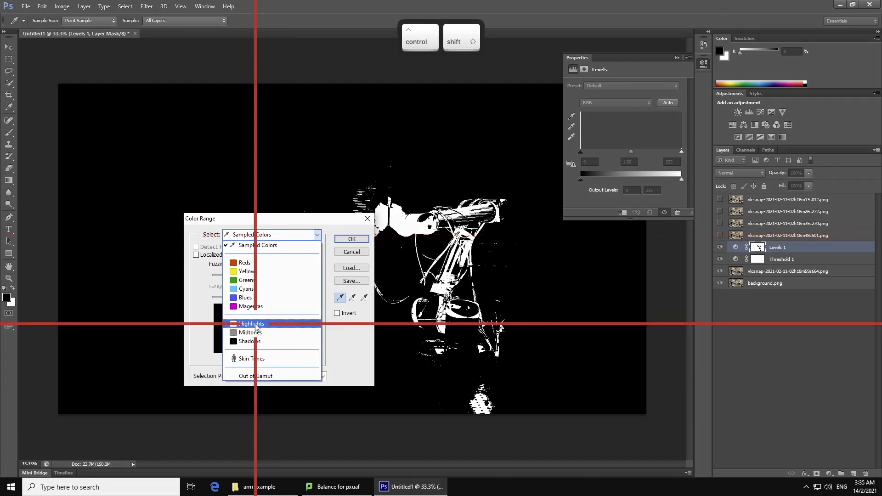
left_click(256, 324)
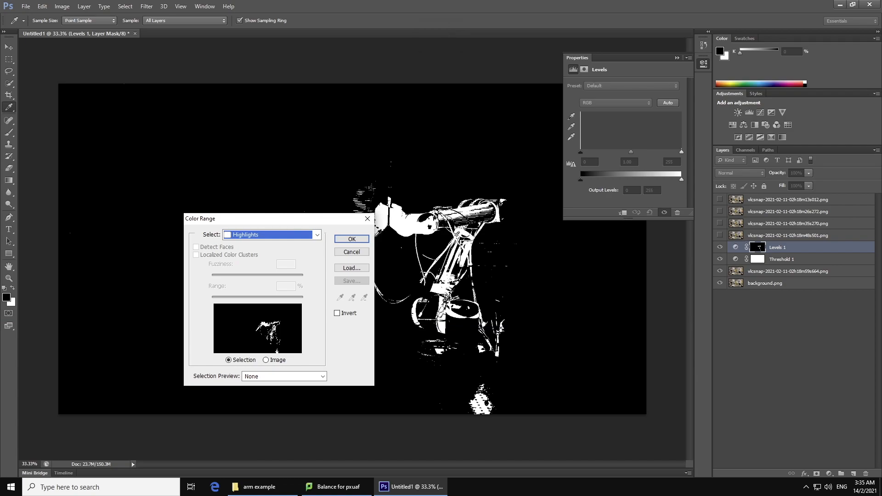
left_click(352, 239)
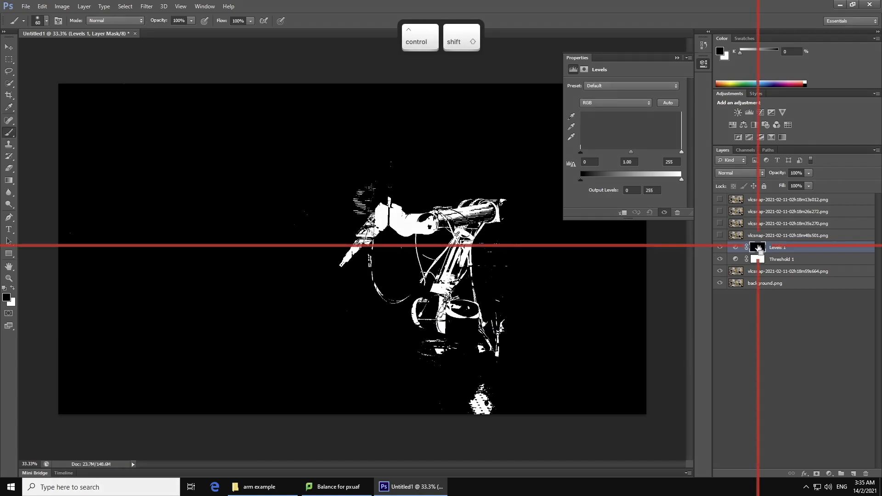
- Move the Levels 1 mask onto the 02h18m59s664 snapshot layer and delete the Levels 1 and Threshold 1 layers
left_click_drag(760, 249, 760, 273)
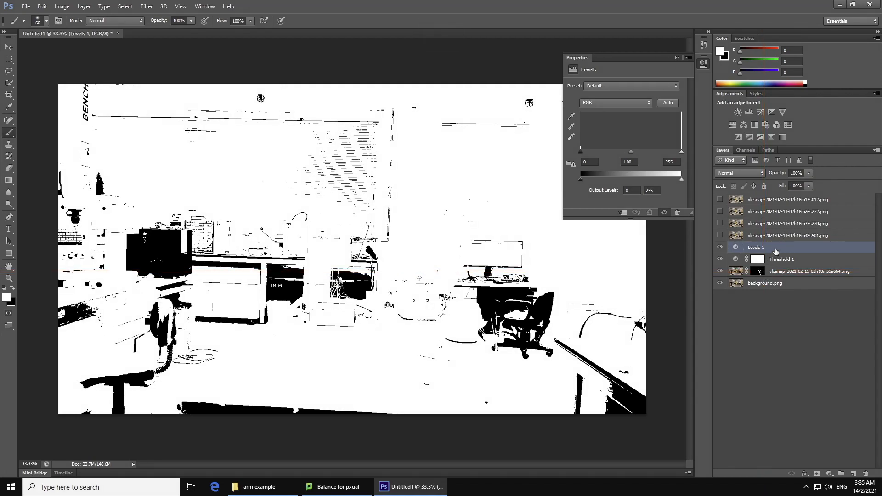
key("Delete")
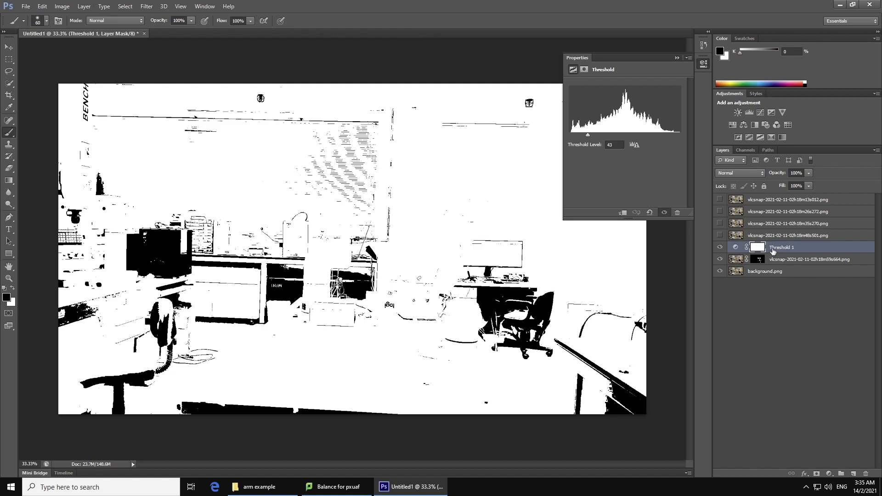
key("Delete")
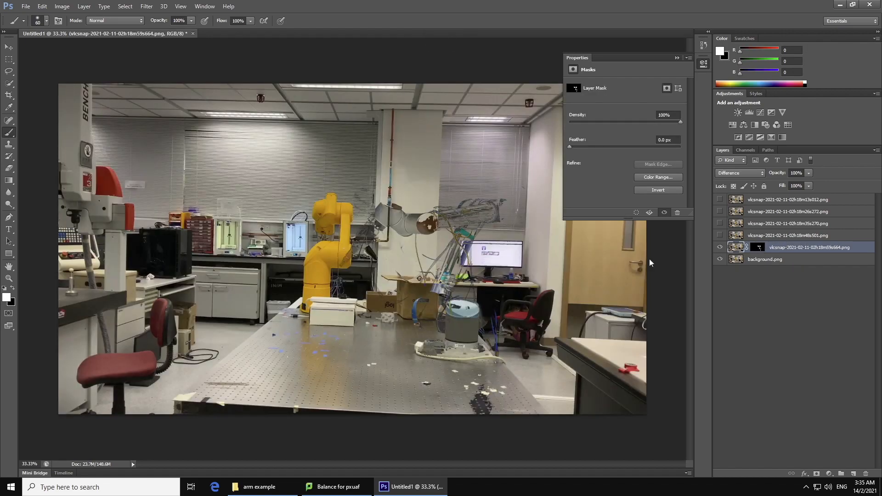
- Set the blend mode of the 02h18m59s664 snapshot layer back to Normal
left_click(736, 172)
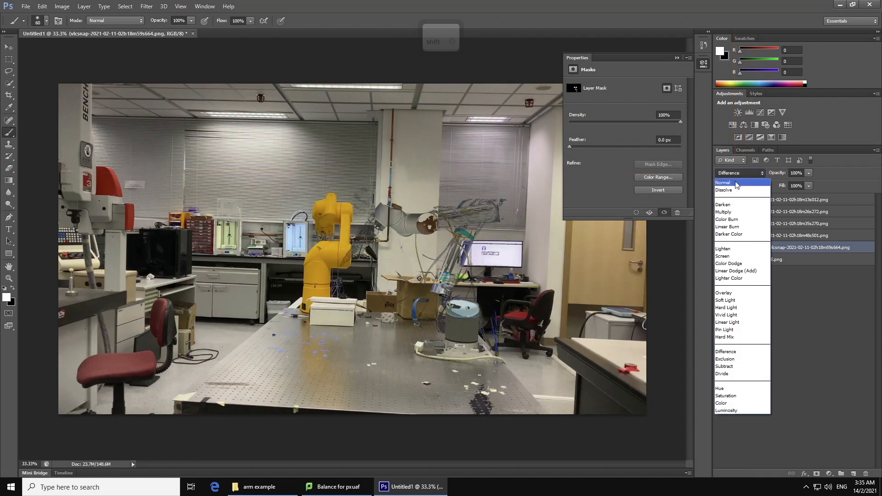
left_click(736, 182)
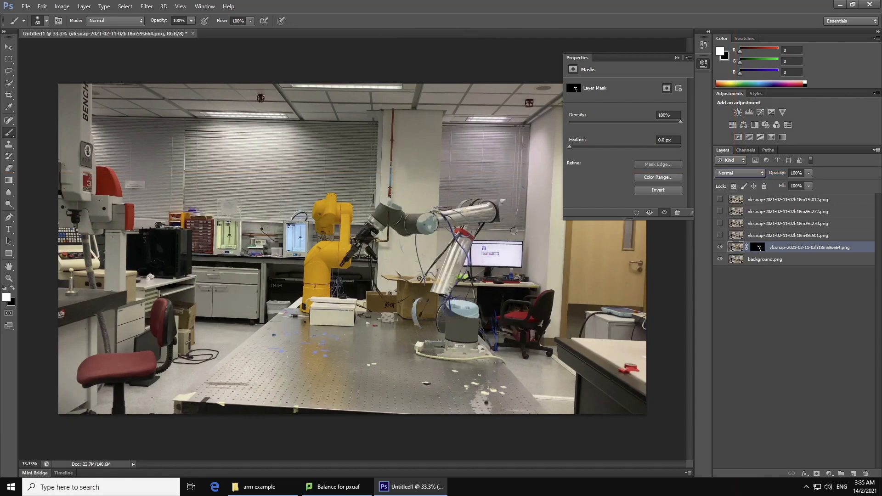
left_click(677, 57)
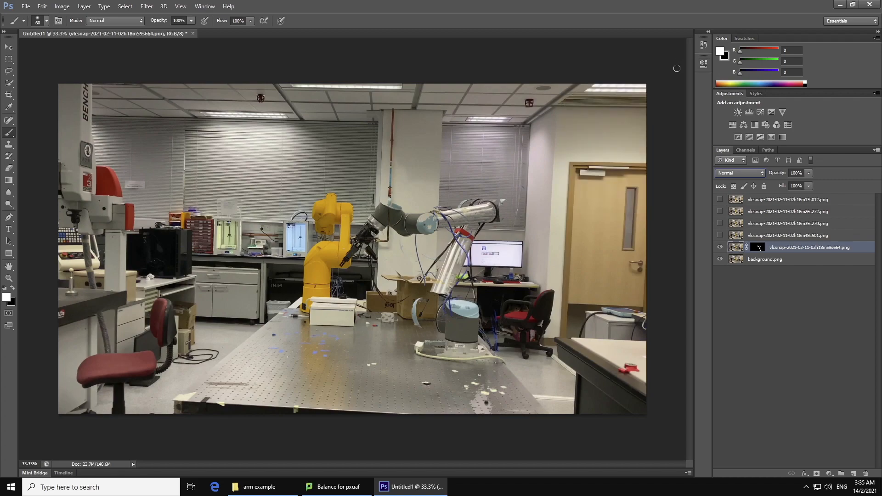
- Paint white on the 02h18m59s664 layer mask over the robot arm's missing base, link and elbow parts
left_click(758, 248)
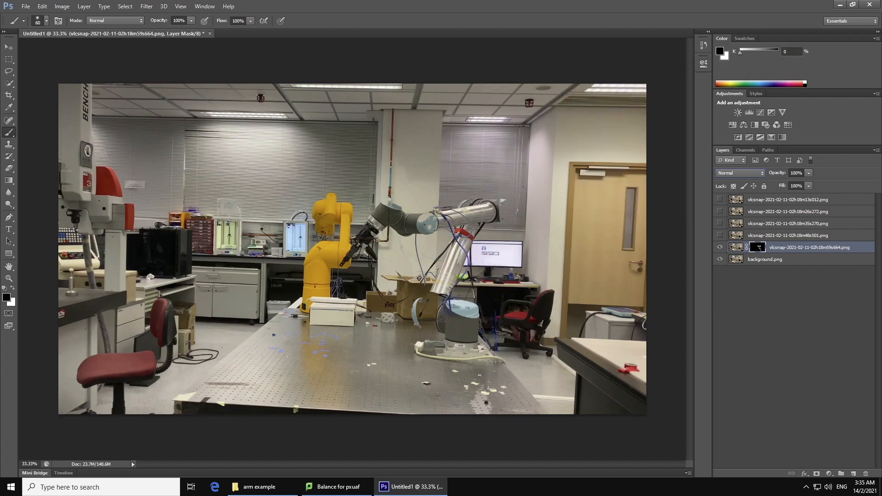
left_click(12, 288)
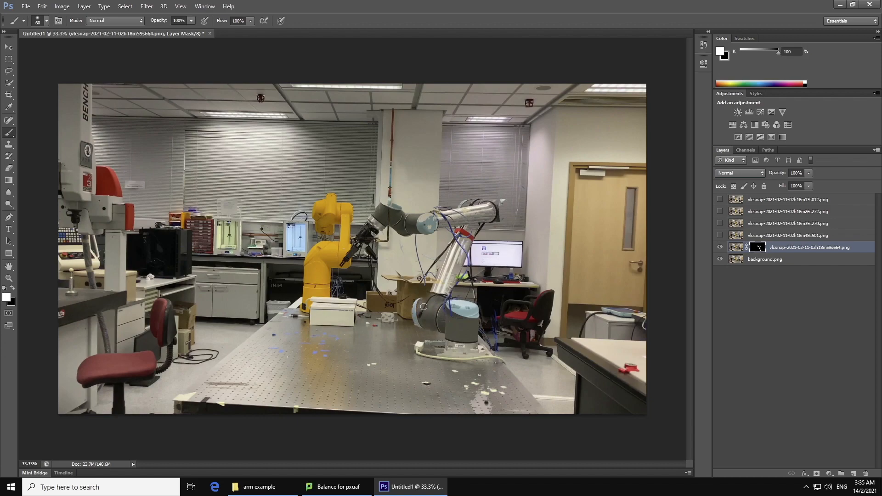
left_click_drag(449, 325, 456, 341)
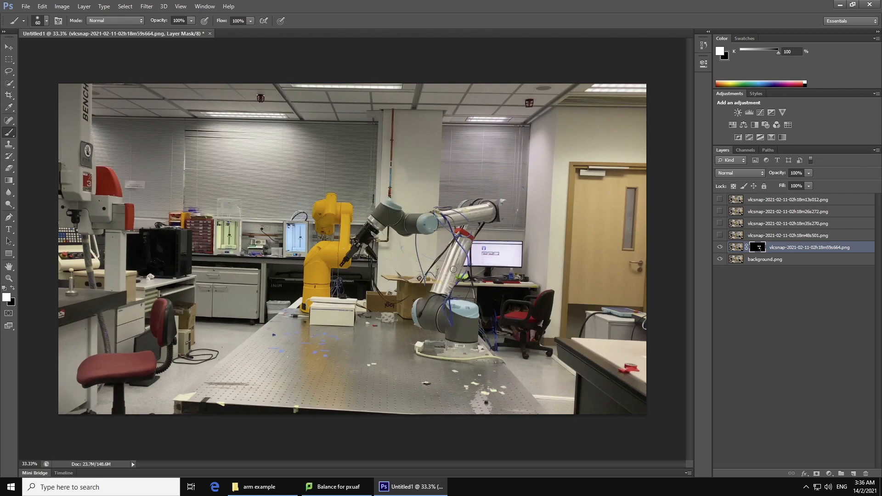
left_click(503, 206)
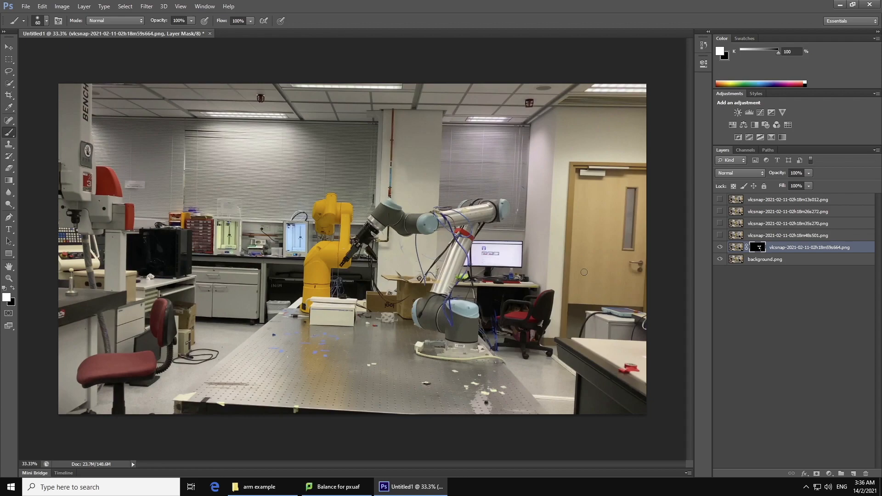
- Hide the 02h18m59s664 layer and select the layer mask of the 02h18m48s501 snapshot layer
left_click(720, 247)
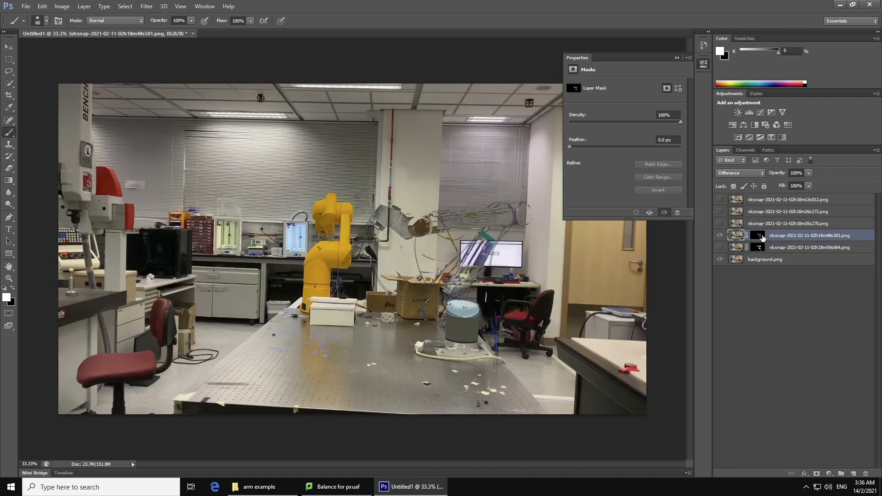
left_click(760, 236)
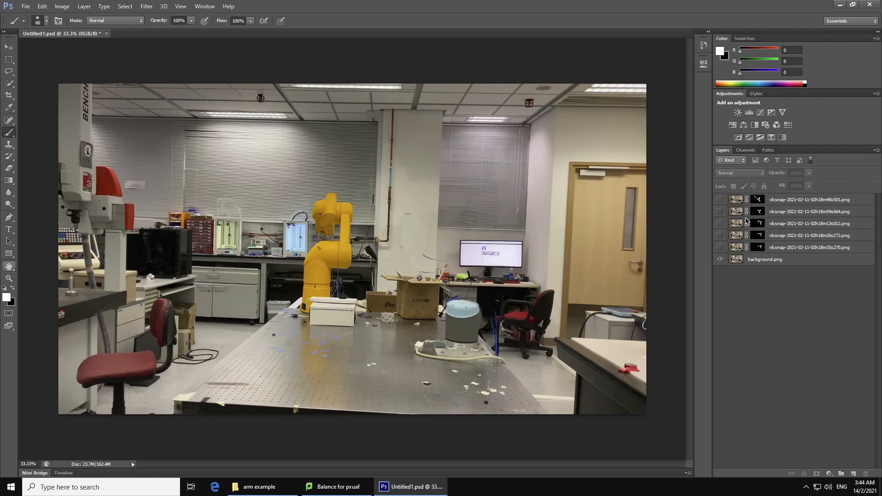
- Show all five masked robot arm snapshot layers over background.png
left_click(719, 247)
left_click(719, 235)
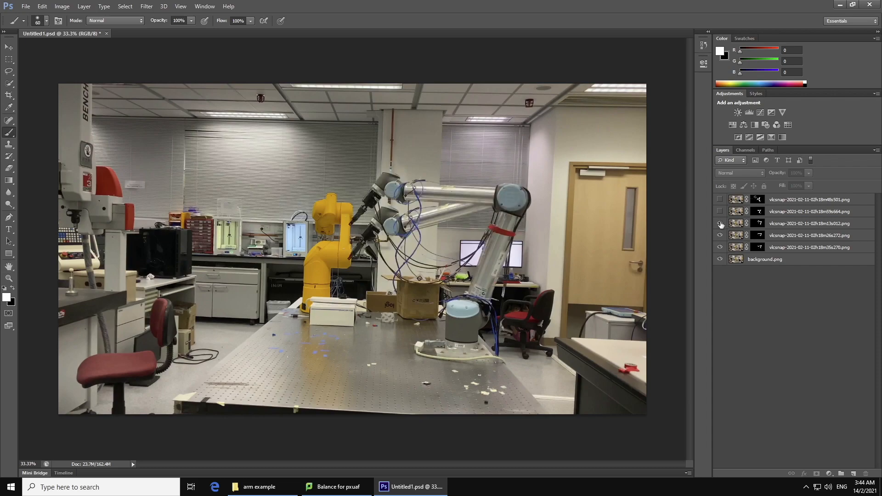
left_click(721, 224)
left_click(720, 212)
left_click(720, 200)
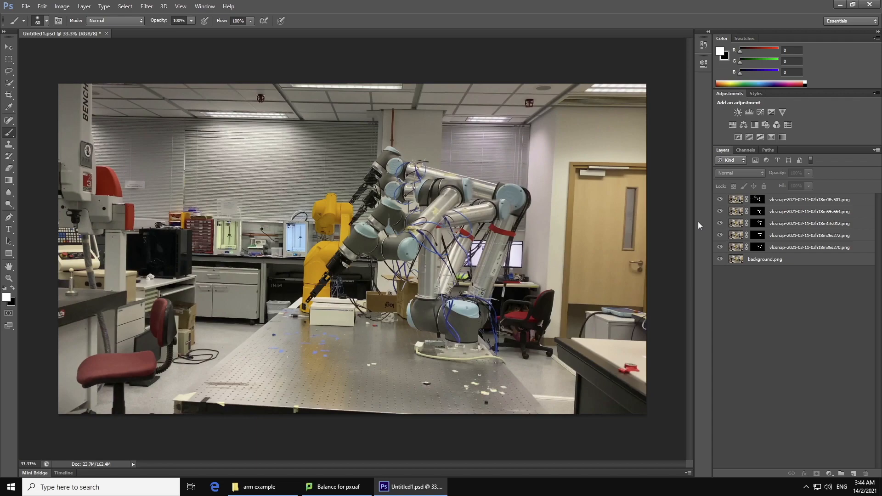
- Hide the 02h18m48s501 and 02h18m59s664 layers and set the opacity of the 02h18m13s012 layer to 60%
left_click(720, 199)
left_click(720, 211)
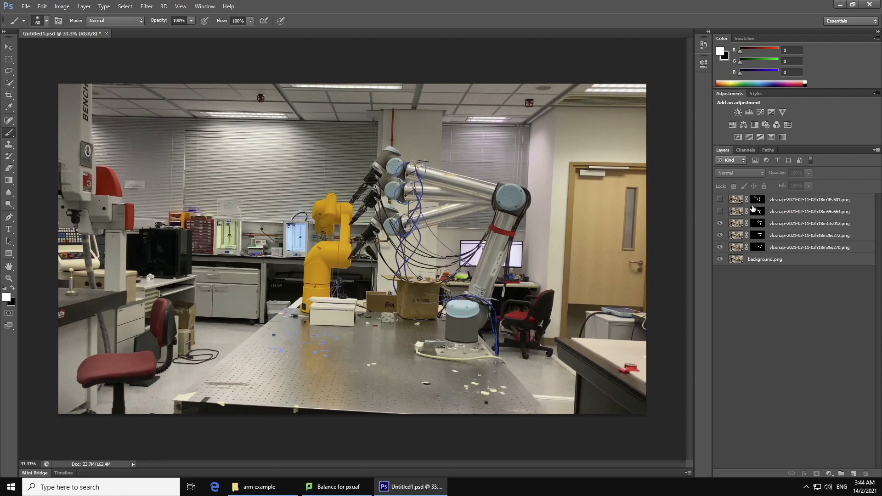
left_click(800, 224)
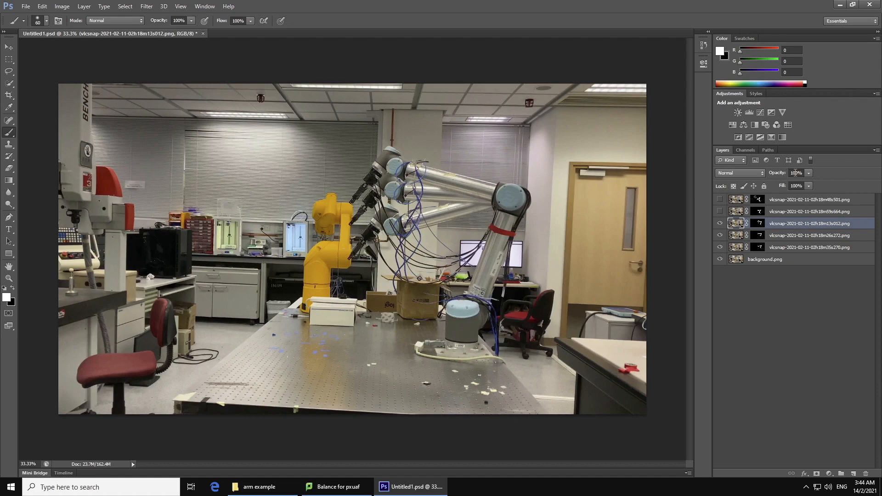
left_click(795, 174)
type("60")
key("Return")
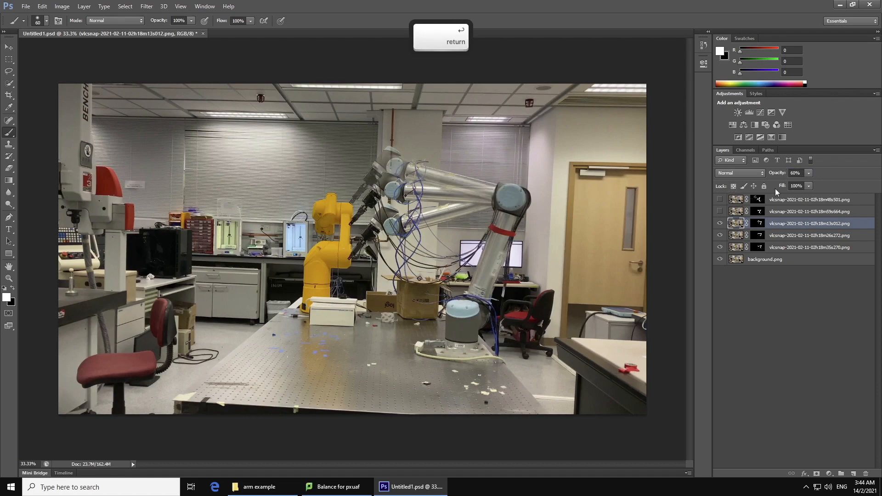
- Set the opacity of the 02h18m26s272 snapshot layer to 60%
left_click(786, 237)
left_click(795, 173)
type("60")
key("Return")
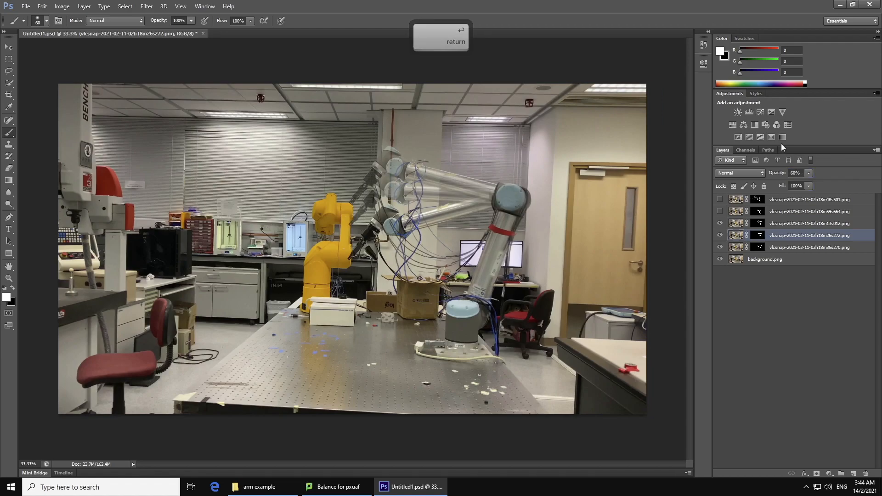